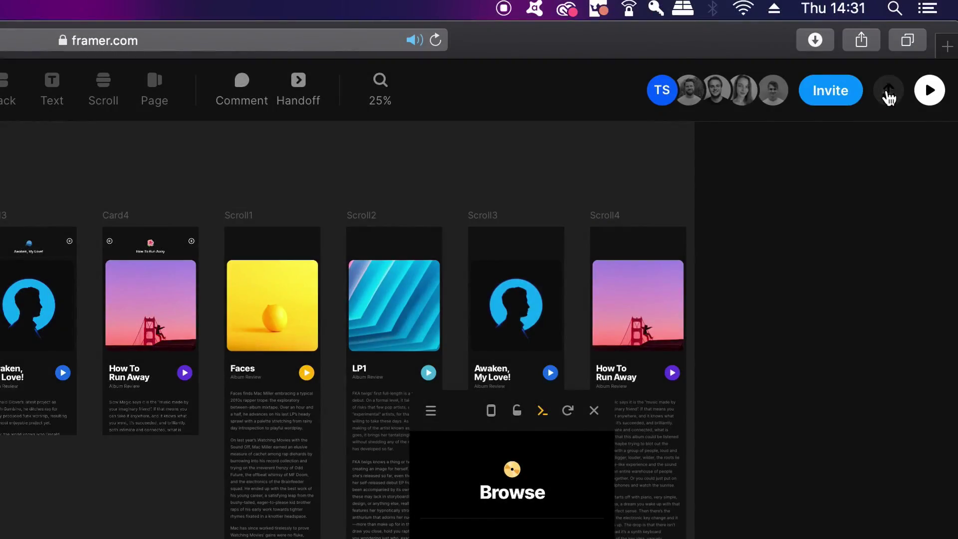
# Preview the Music App Promotion prototype in a new tab, scroll Browse, and open the Faces album review
pyautogui.click(889, 91)
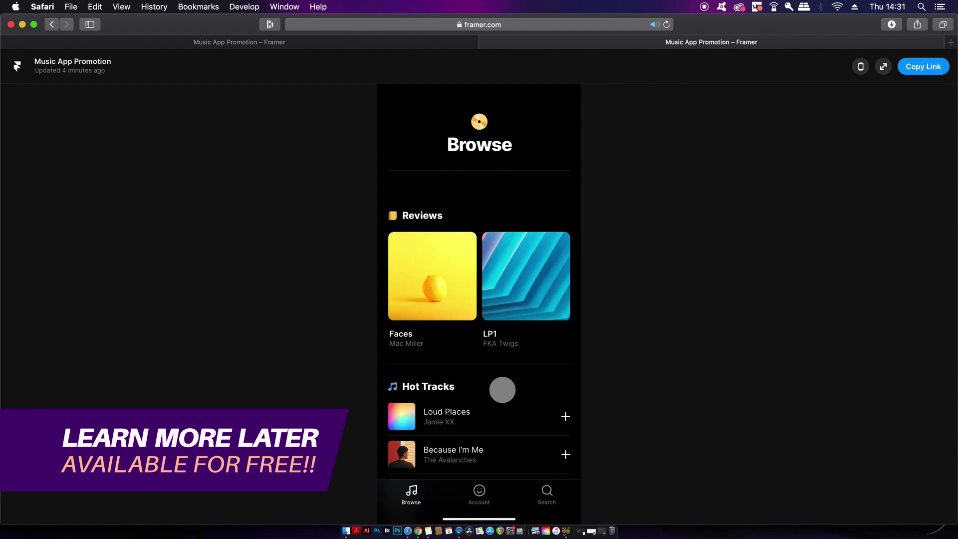
pyautogui.moveTo(502, 389); pyautogui.dragTo(496, 421)
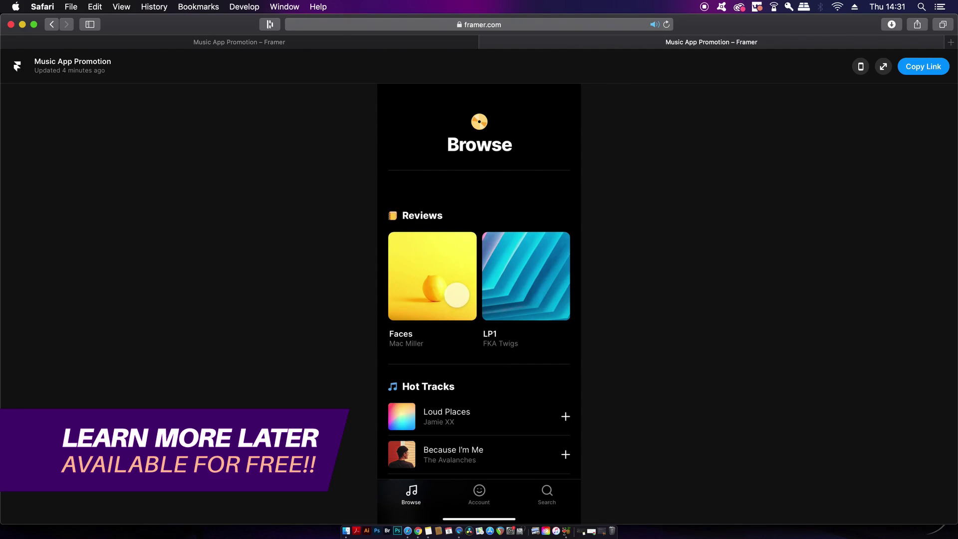
pyautogui.click(453, 293)
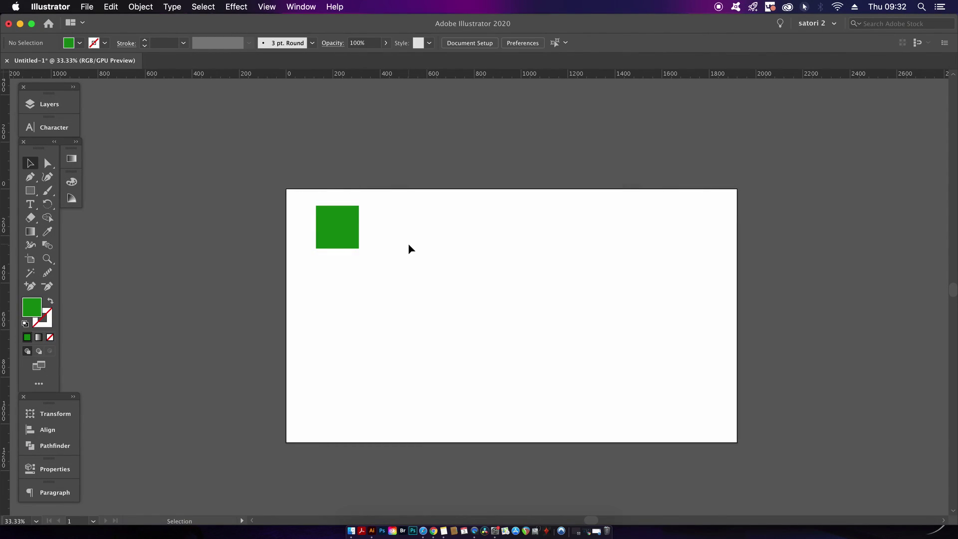
# Zoom in and give the green square a freeform gradient fill
pyautogui.press('super+equal')
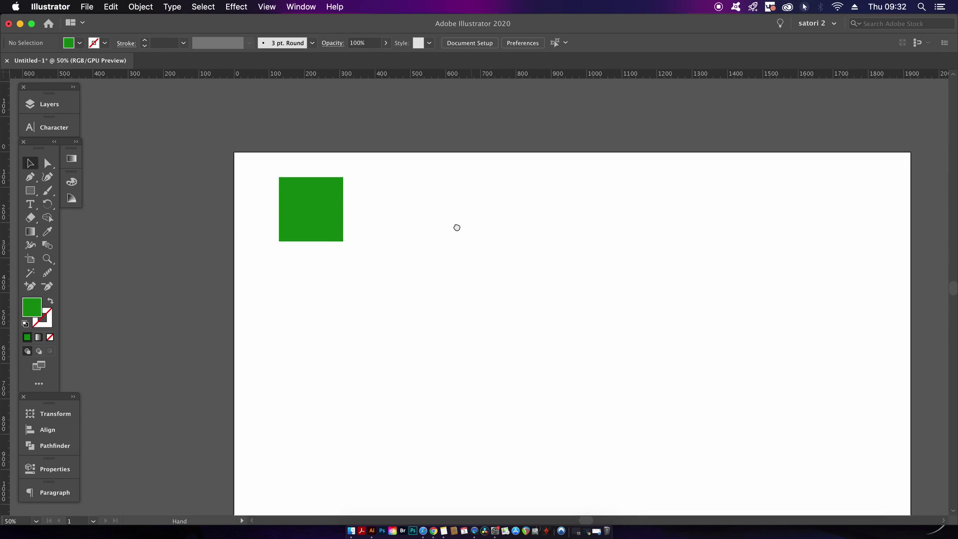
pyautogui.click(303, 184)
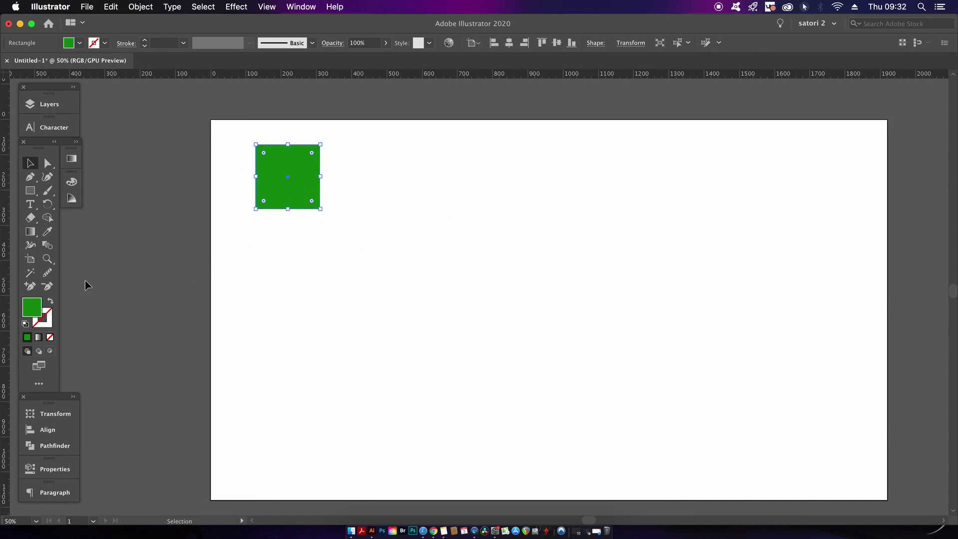
pyautogui.click(38, 337)
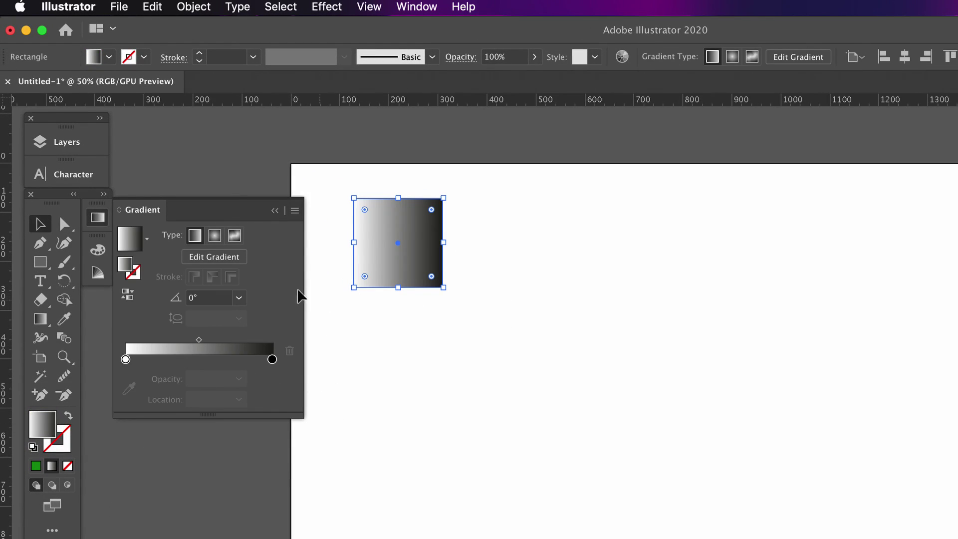
pyautogui.click(234, 235)
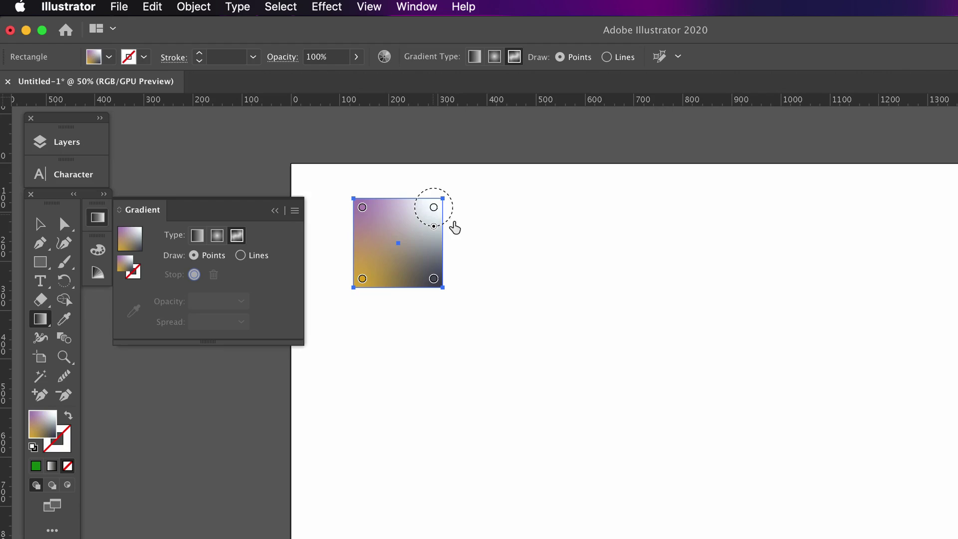
# Delete two gradient points, moving purple to the right side and gold to left-middle
pyautogui.click(434, 207)
pyautogui.press('Delete')
pyautogui.click(434, 278)
pyautogui.press('Delete')
pyautogui.click(362, 207)
pyautogui.moveTo(363, 208); pyautogui.dragTo(420, 229)
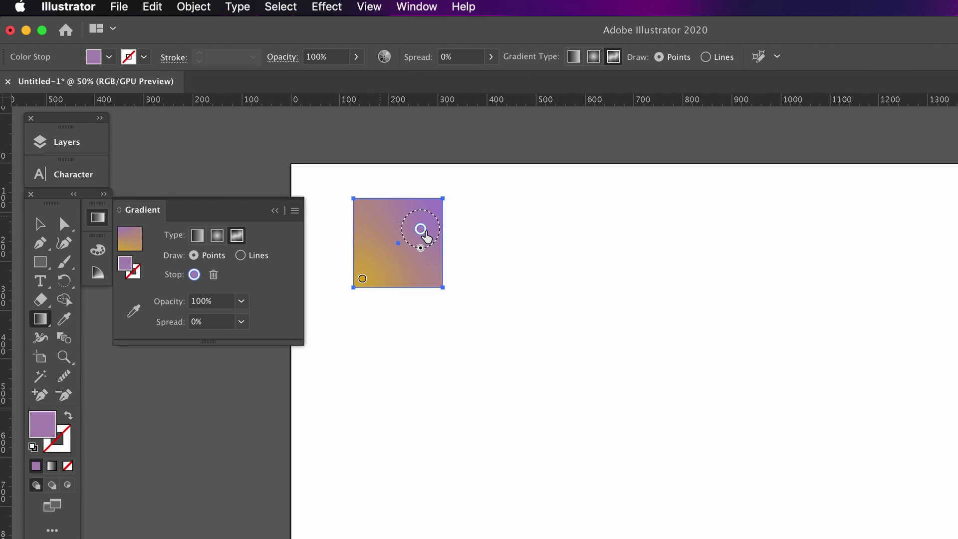
pyautogui.moveTo(363, 278); pyautogui.dragTo(368, 245)
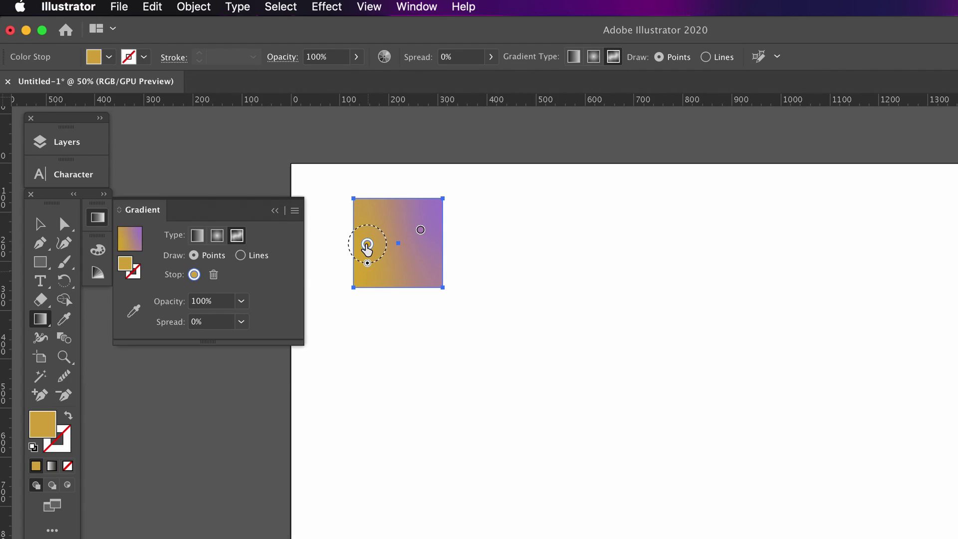
# Recolor the left gradient point from gold to dark blue using the HSB sliders
pyautogui.click(194, 274)
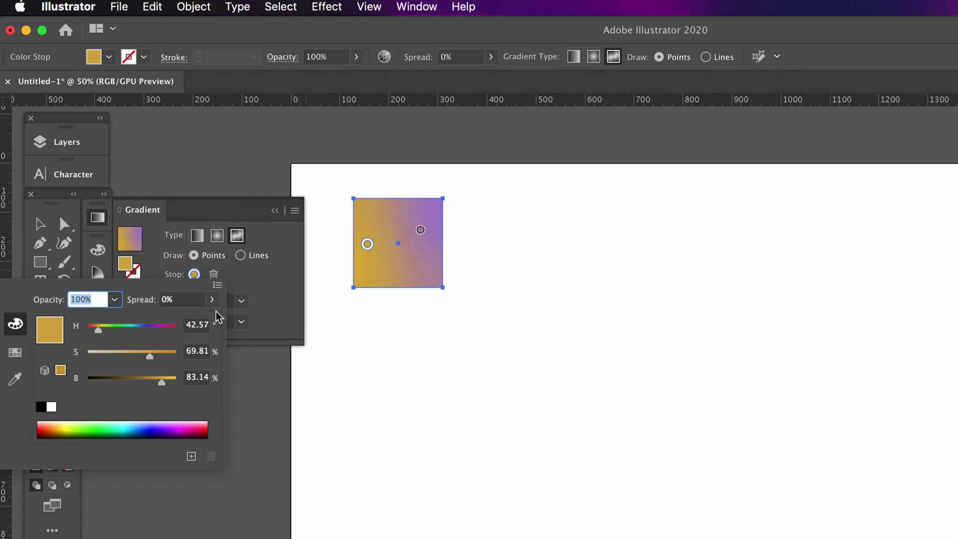
pyautogui.click(218, 285)
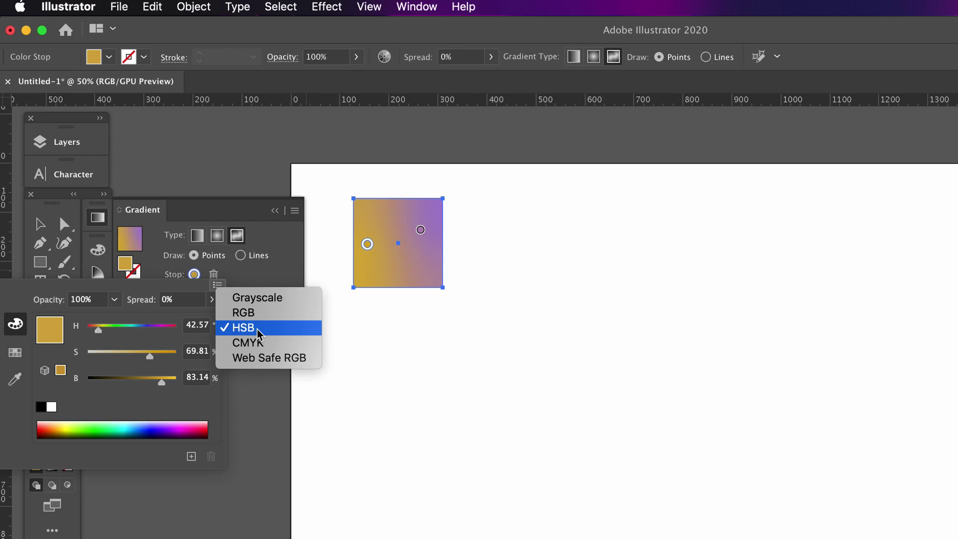
pyautogui.click(100, 334)
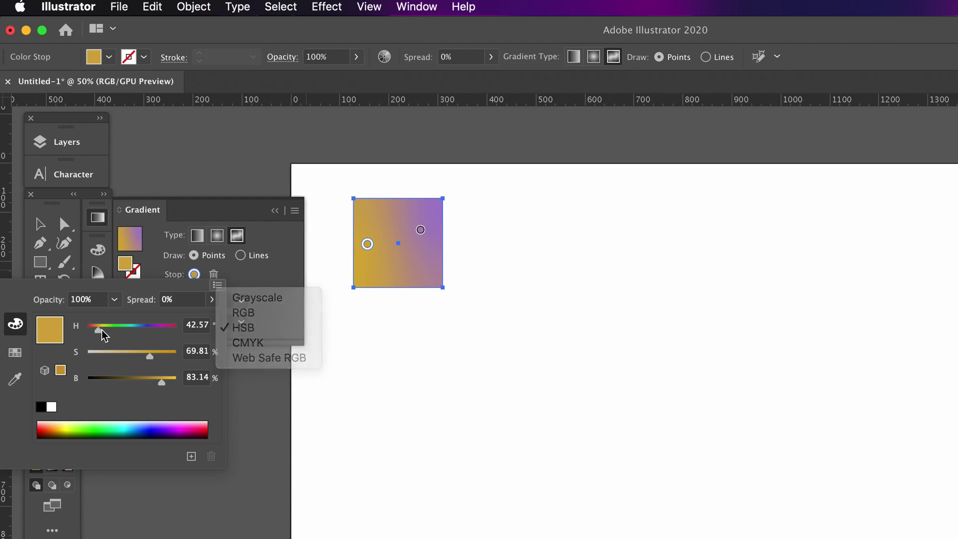
pyautogui.moveTo(100, 334); pyautogui.dragTo(144, 331)
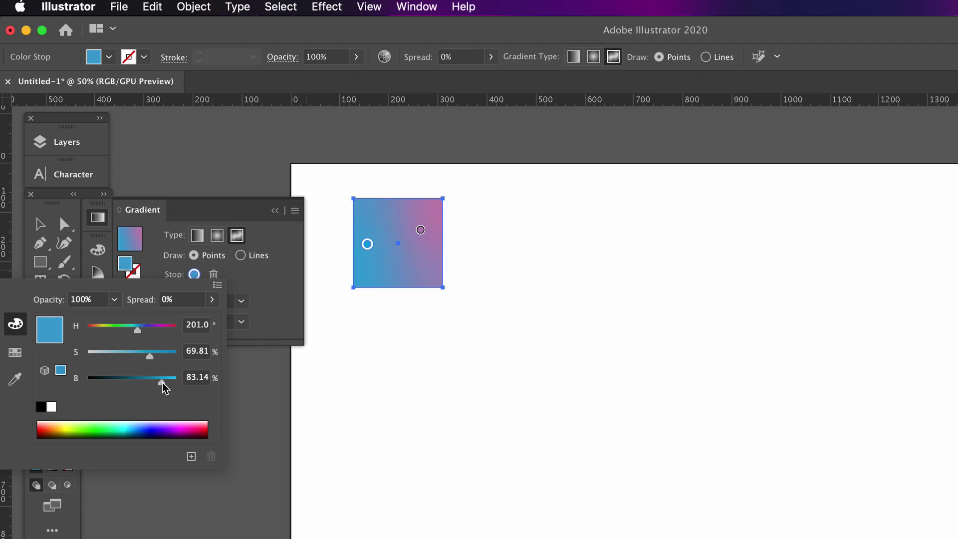
pyautogui.moveTo(162, 383); pyautogui.dragTo(132, 385)
pyautogui.click(421, 230)
# Remove the pink and white gradient points and add a new point at the right edge
pyautogui.moveTo(421, 231); pyautogui.dragTo(452, 246)
pyautogui.click(427, 237)
pyautogui.click(367, 245)
pyautogui.click(432, 243)
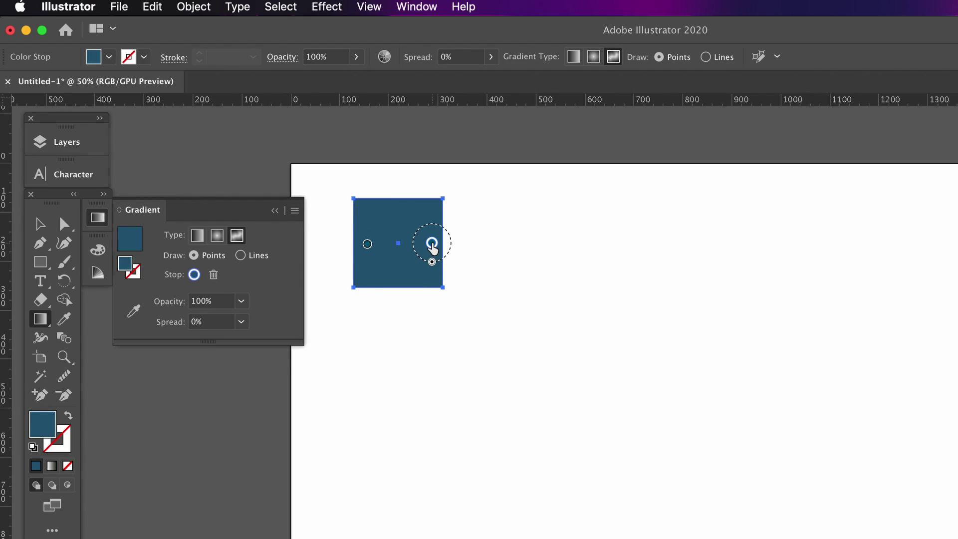
# Set the right point to about 42% saturation and 59% brightness for a lighter slate blue
pyautogui.click(194, 275)
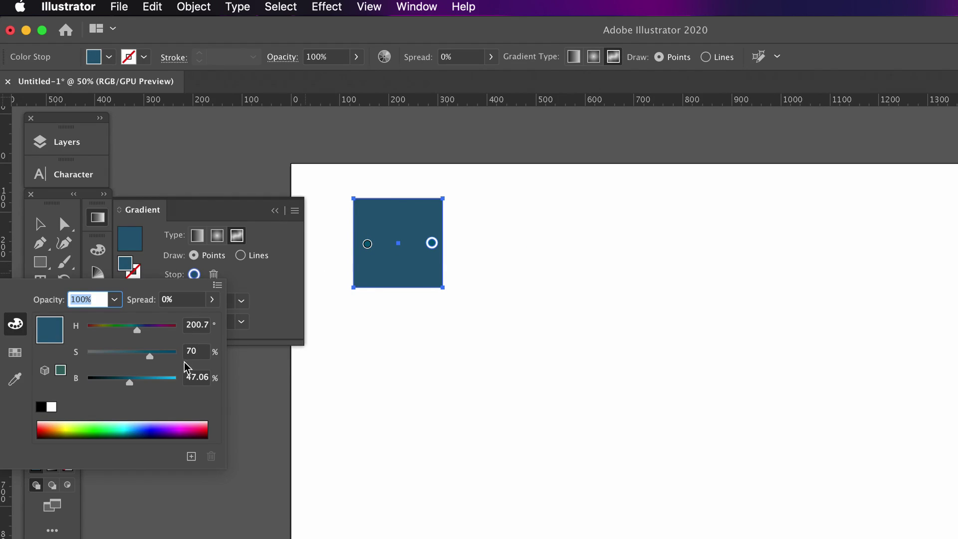
pyautogui.moveTo(149, 355); pyautogui.dragTo(125, 358)
pyautogui.moveTo(129, 382); pyautogui.dragTo(142, 389)
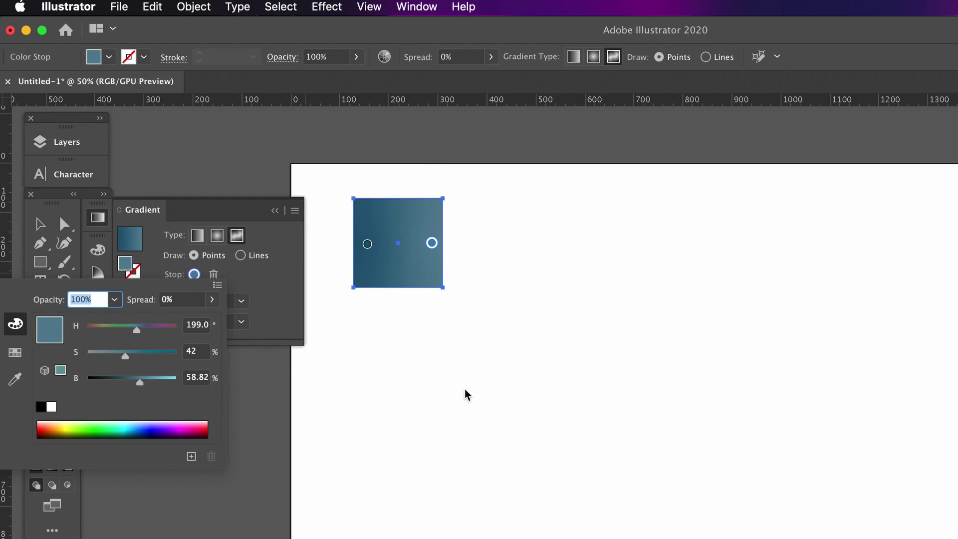
pyautogui.click(595, 418)
pyautogui.click(280, 210)
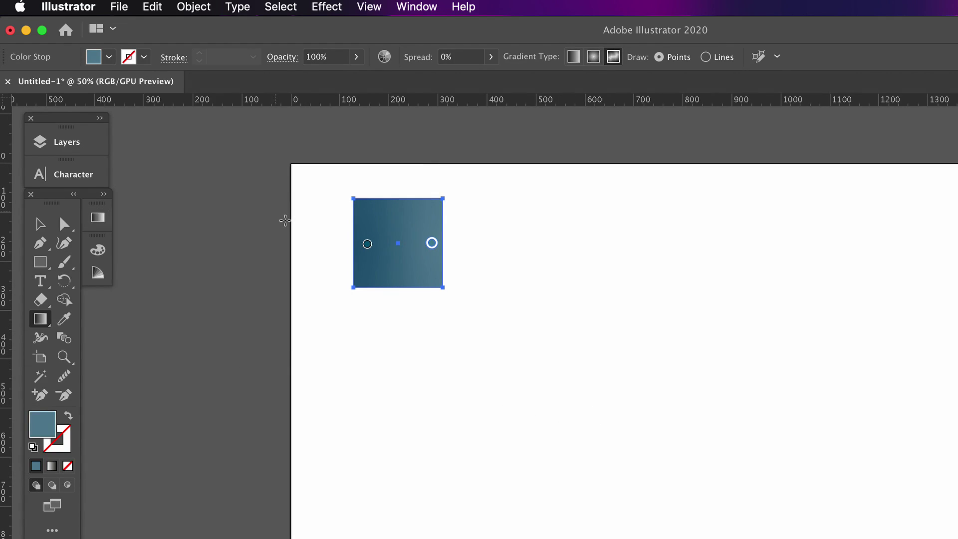
# Nudge the gradient square and Alt-drag a copy beside it
pyautogui.press('v')
pyautogui.click(549, 267)
pyautogui.moveTo(435, 273); pyautogui.dragTo(461, 302)
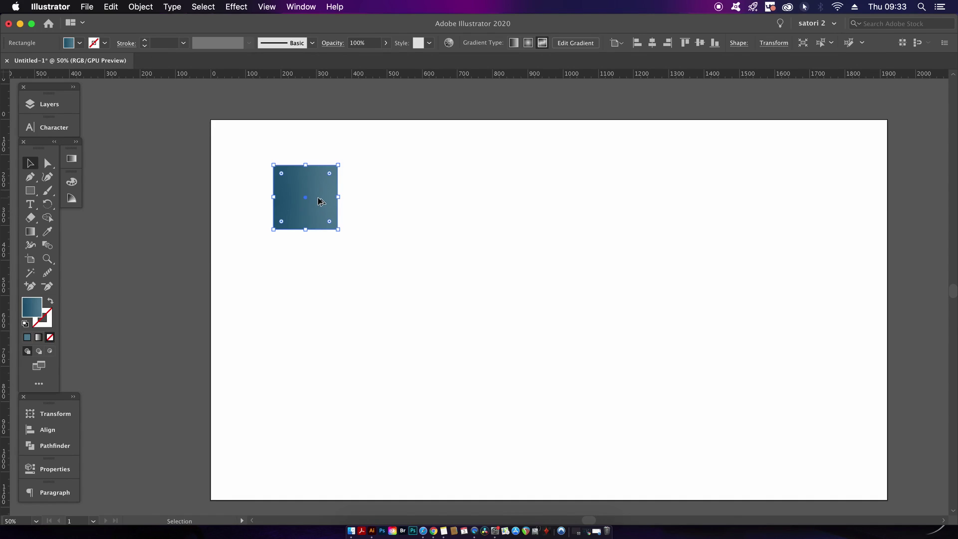
pyautogui.moveTo(320, 201); pyautogui.dragTo(397, 201)
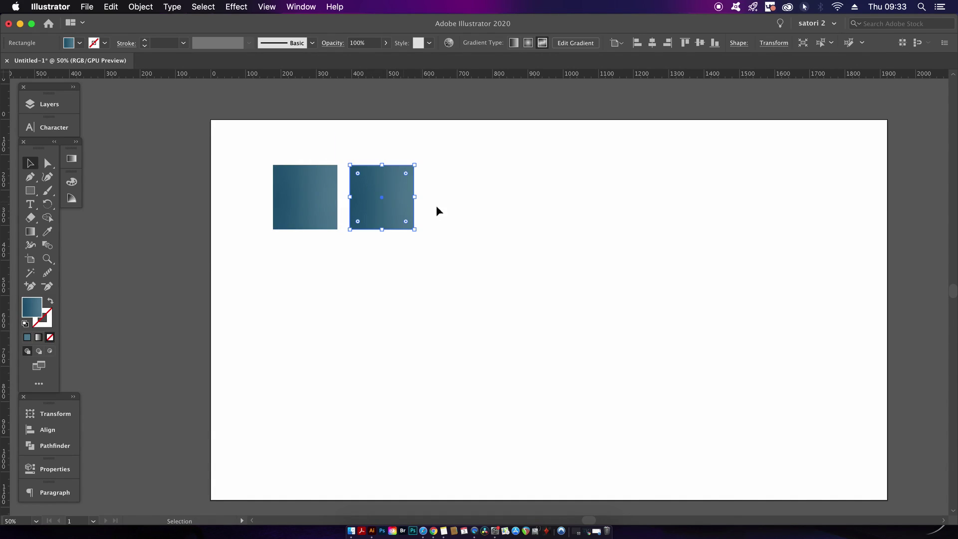
# Use Recolor Artwork's linked color wheel to shift the copy's hue toward blue
pyautogui.click(151, 6)
pyautogui.moveTo(171, 195)
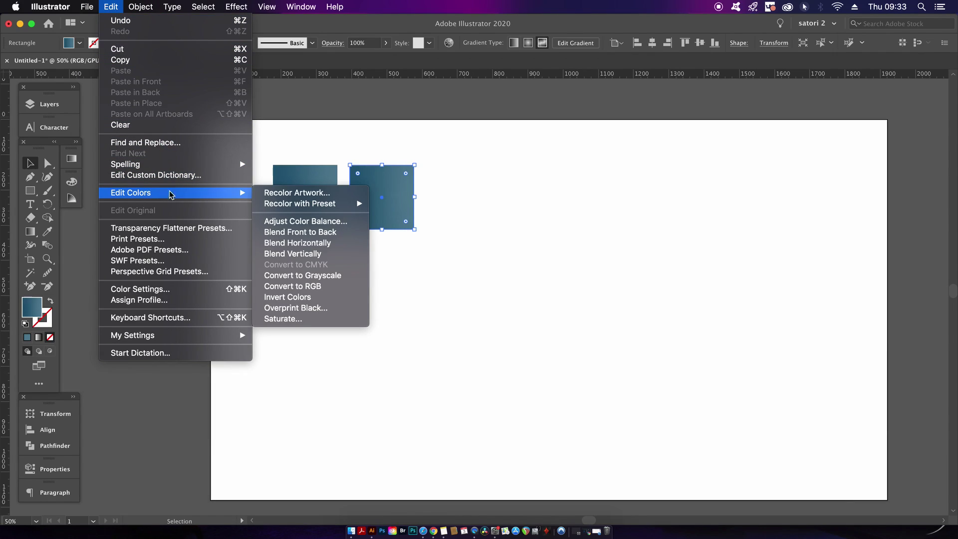
pyautogui.click(280, 194)
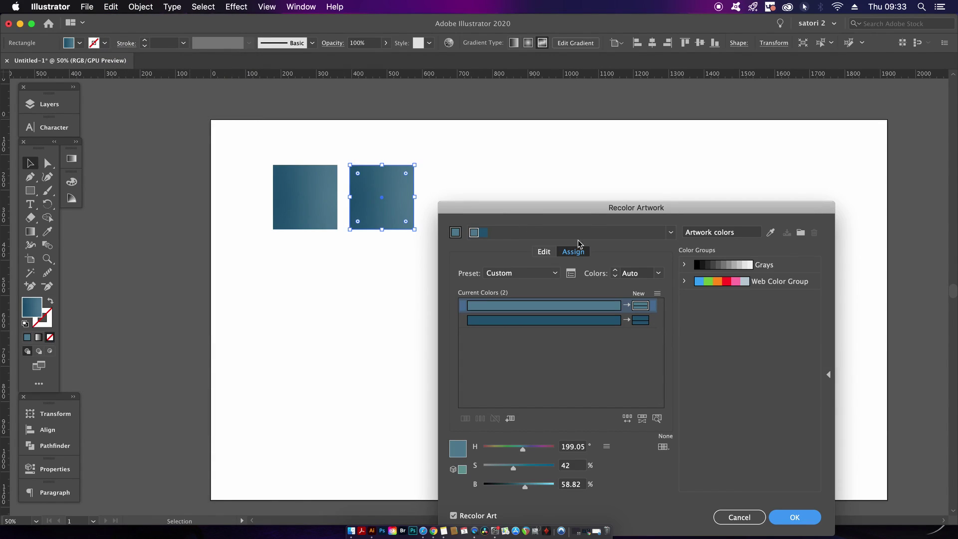
pyautogui.moveTo(580, 209); pyautogui.dragTo(602, 149)
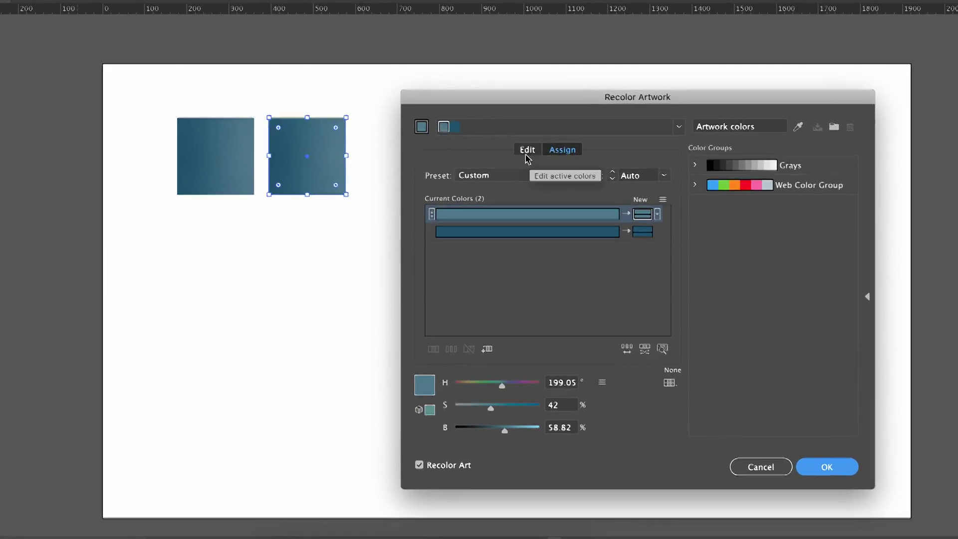
pyautogui.click(526, 152)
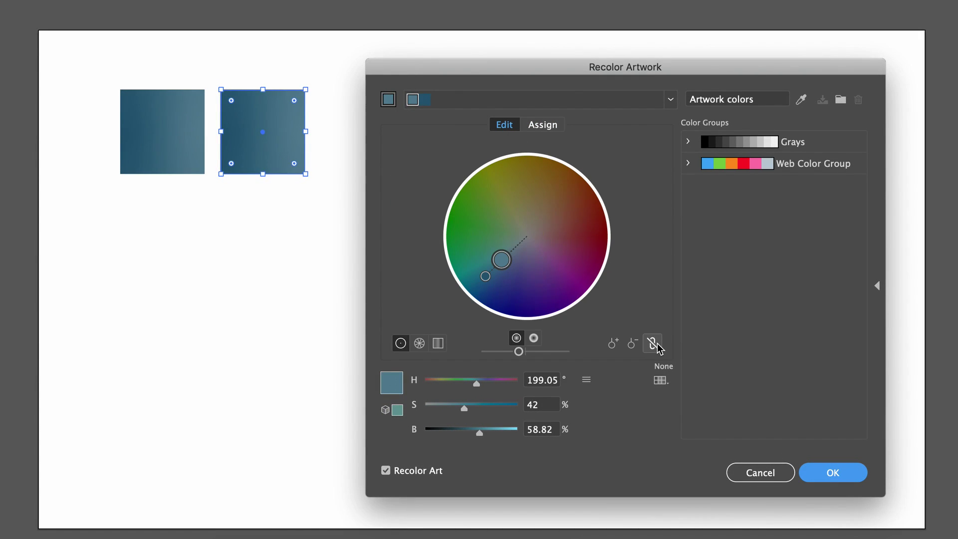
pyautogui.click(653, 343)
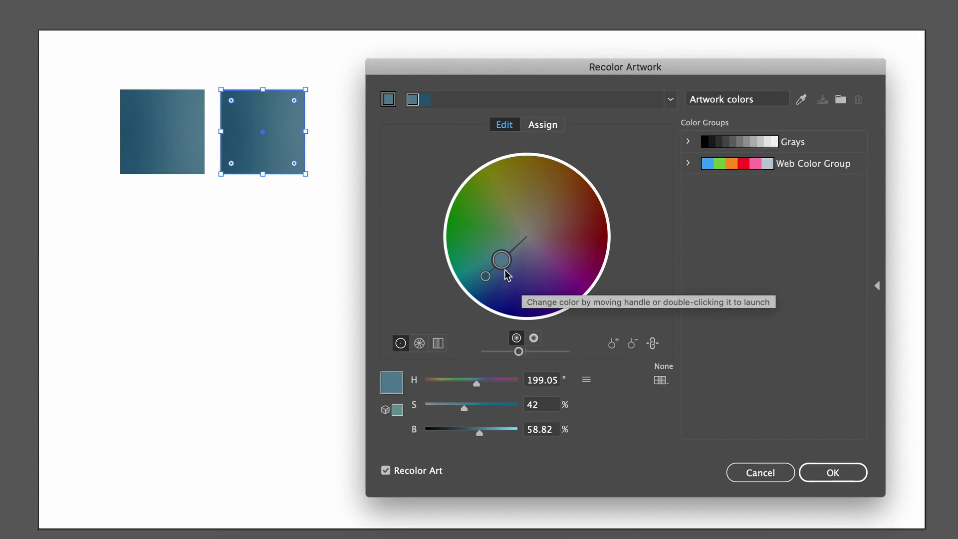
pyautogui.moveTo(501, 259); pyautogui.dragTo(518, 271)
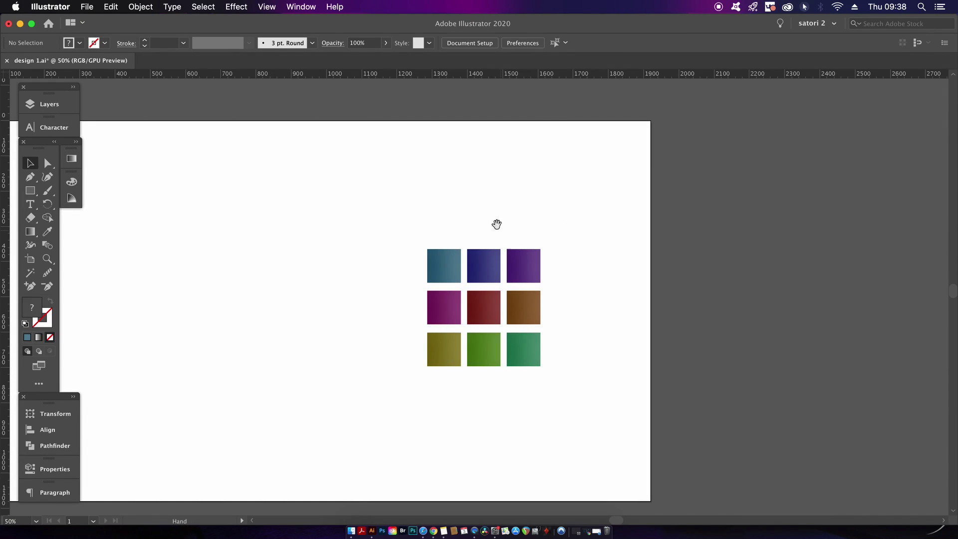
# Alt-drag a copy of the nine-square grid into the empty left area, then select the top-left teal square
pyautogui.moveTo(487, 212); pyautogui.dragTo(608, 209)
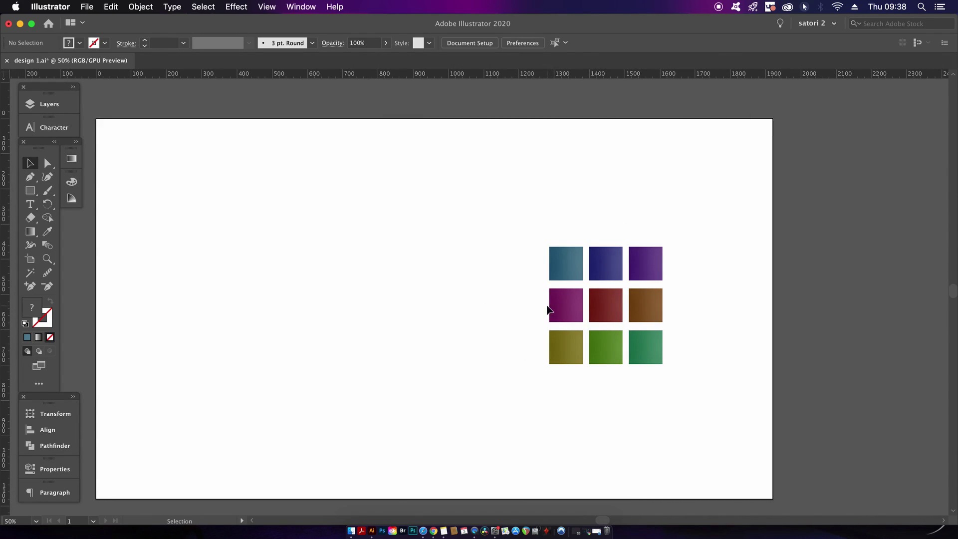
pyautogui.moveTo(537, 216); pyautogui.dragTo(732, 410)
pyautogui.moveTo(649, 355); pyautogui.dragTo(240, 436)
pyautogui.click(424, 380)
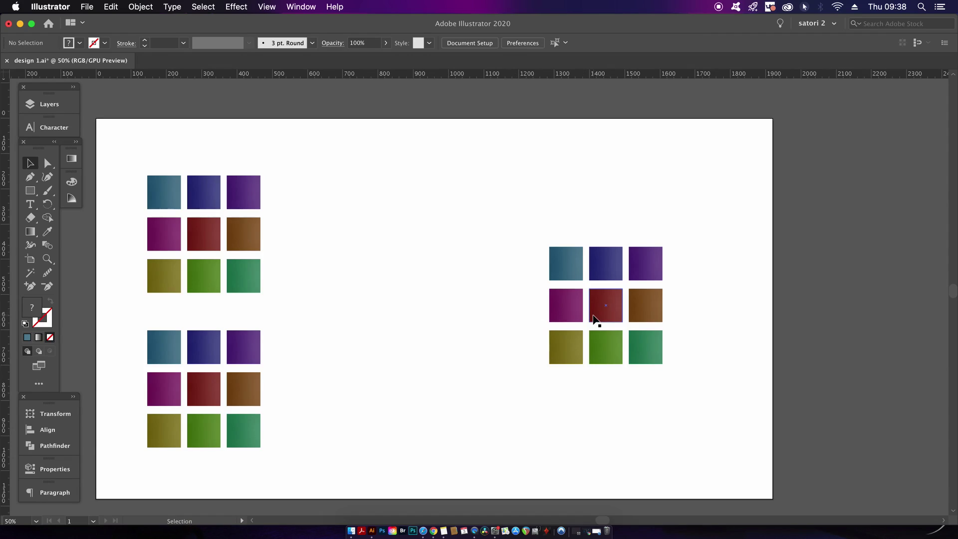
pyautogui.scroll(1, 594, 317)
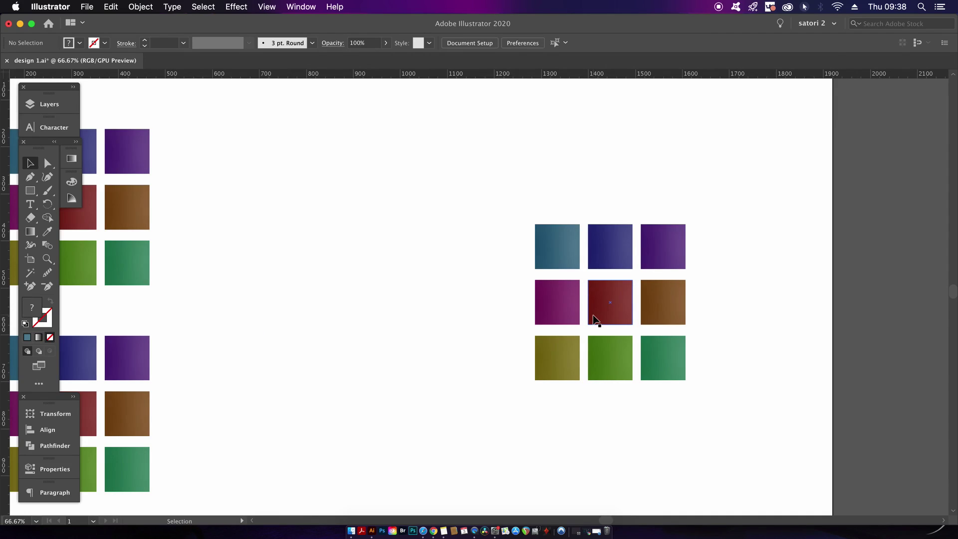
pyautogui.click(571, 250)
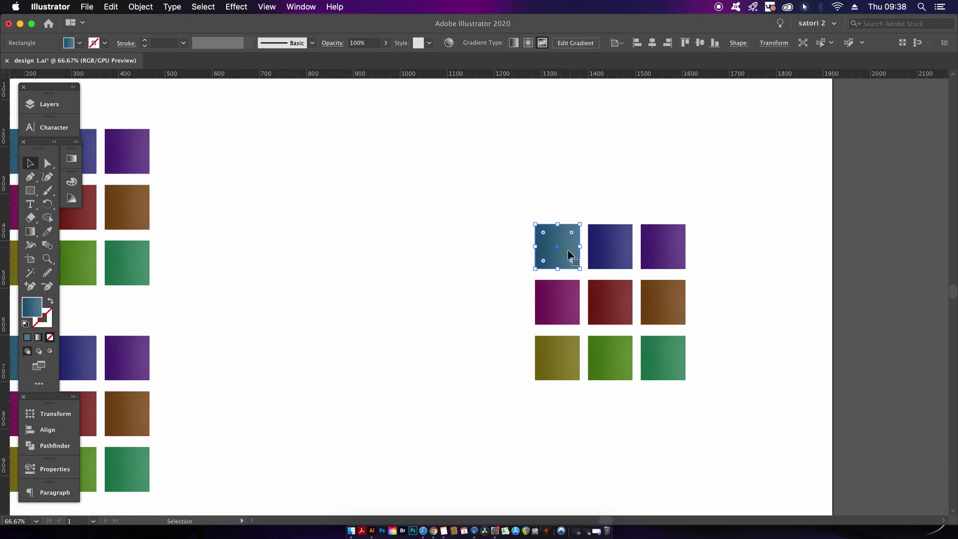
# Pull the teal square out of the grid and give it a flat fill
pyautogui.moveTo(571, 253); pyautogui.dragTo(346, 253)
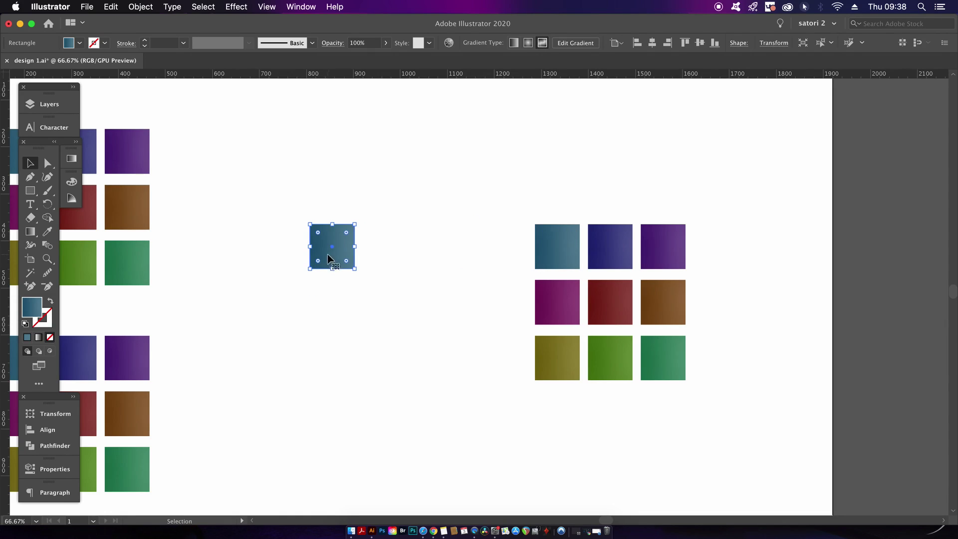
pyautogui.click(27, 337)
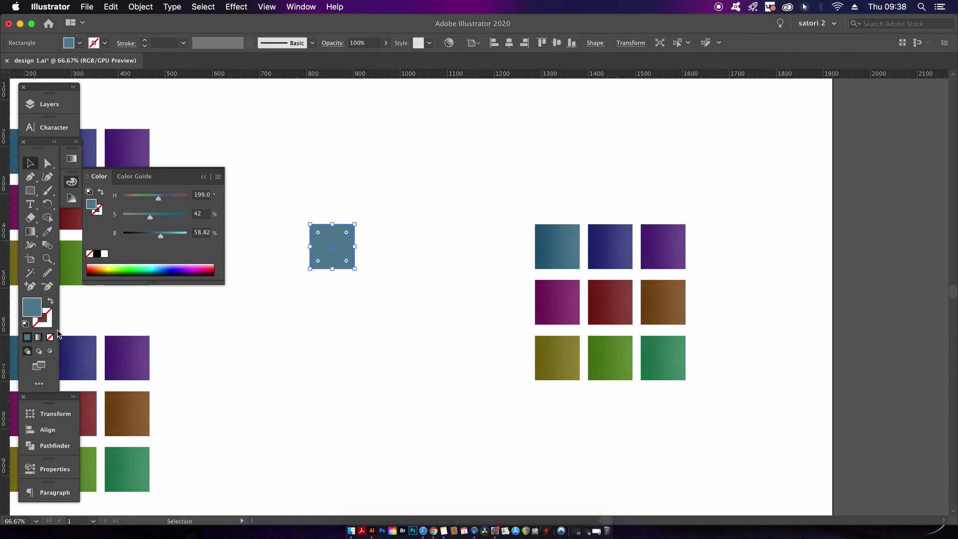
pyautogui.click(202, 175)
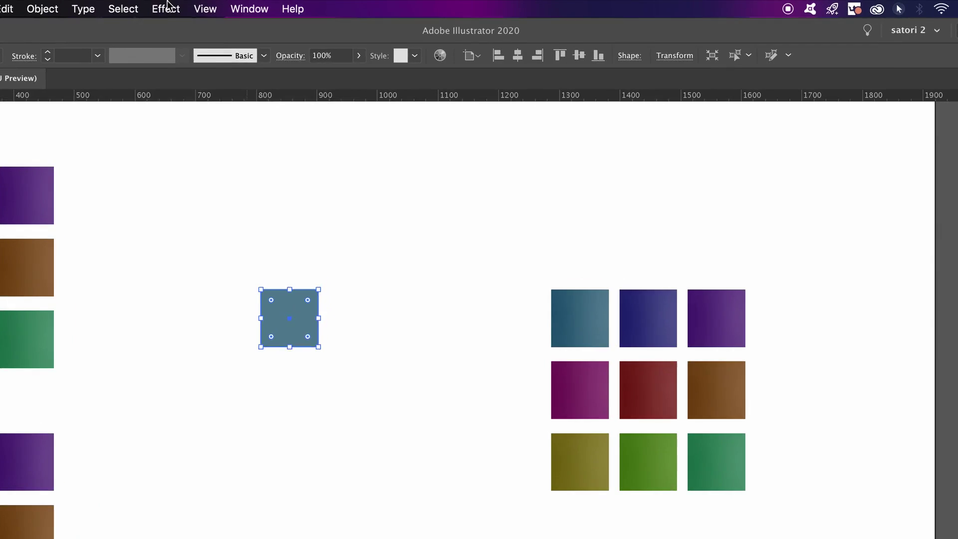
# Apply 3D Extrude & Bevel (Isometric Right, 0 pt depth, No Shading), then delete the test shape
pyautogui.click(236, 7)
pyautogui.moveTo(271, 77)
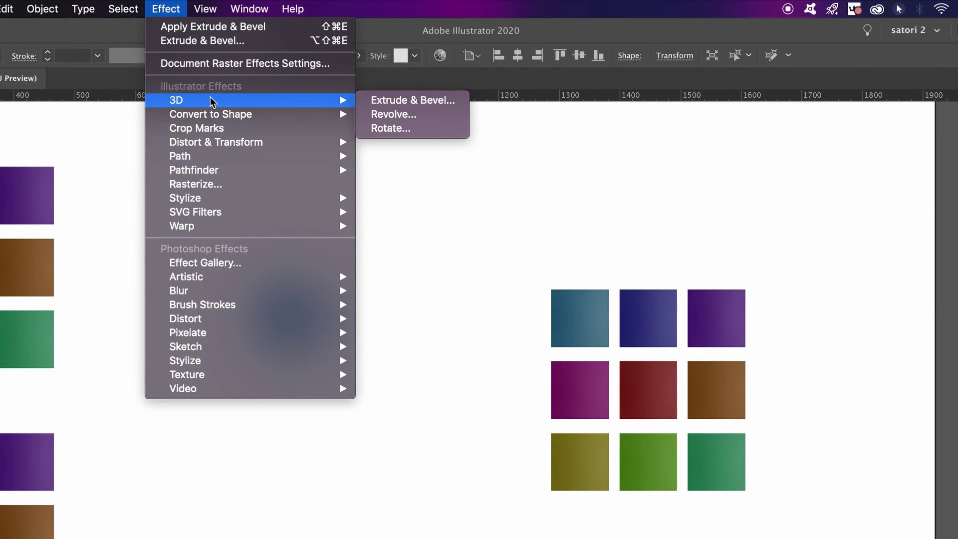
pyautogui.click(396, 97)
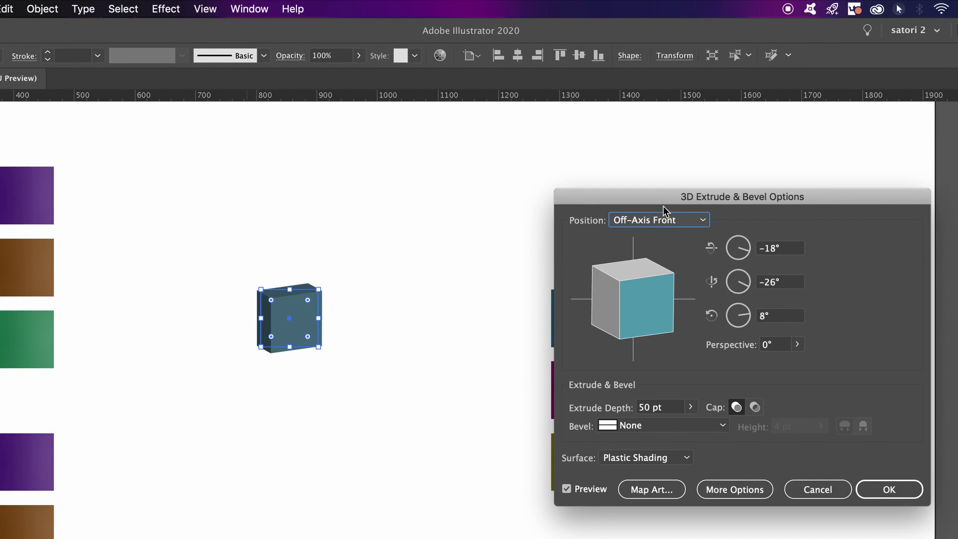
pyautogui.click(663, 221)
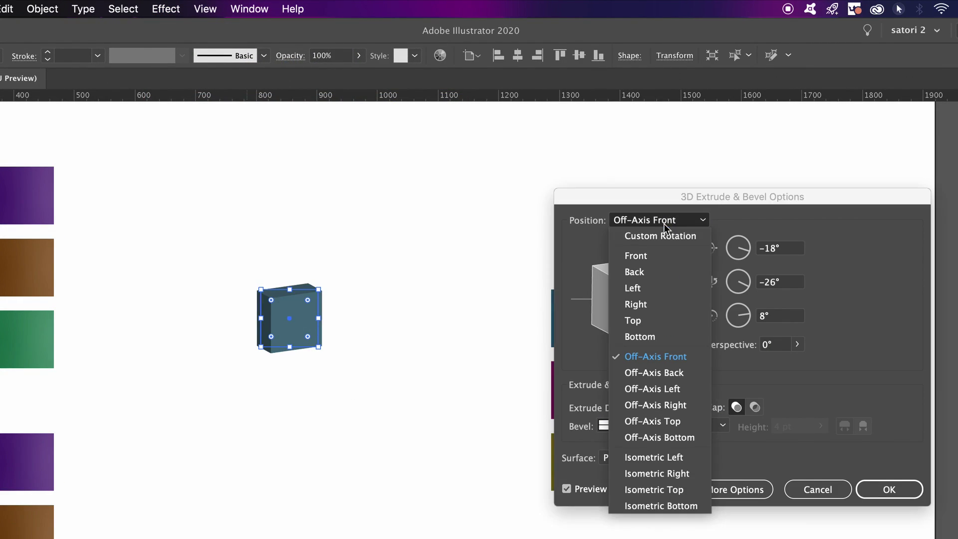
pyautogui.click(694, 477)
pyautogui.click(690, 407)
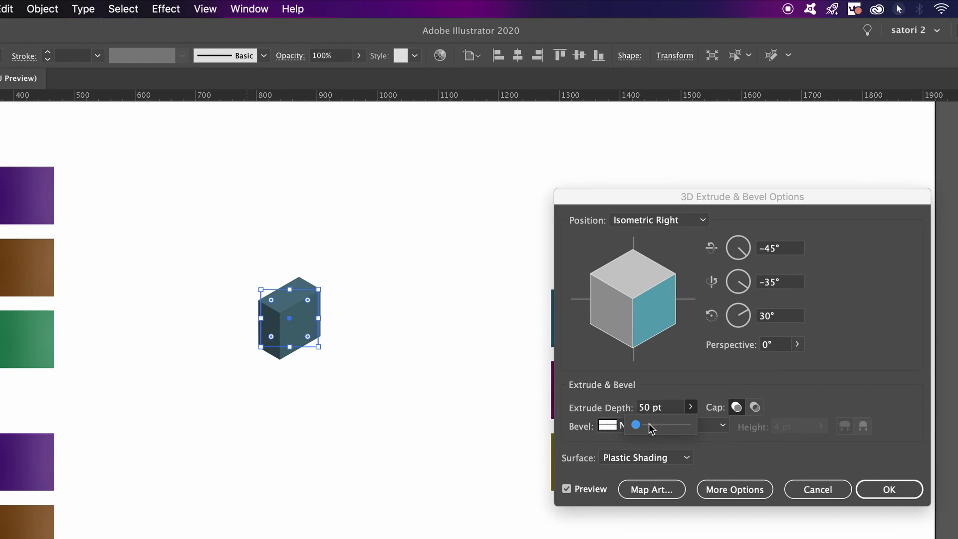
pyautogui.moveTo(651, 429); pyautogui.dragTo(530, 428)
pyautogui.click(650, 454)
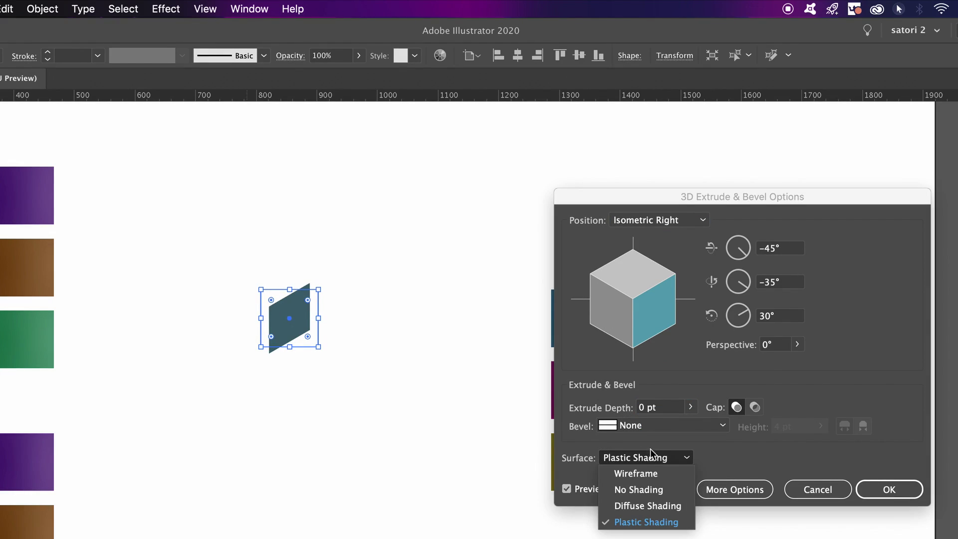
pyautogui.click(639, 490)
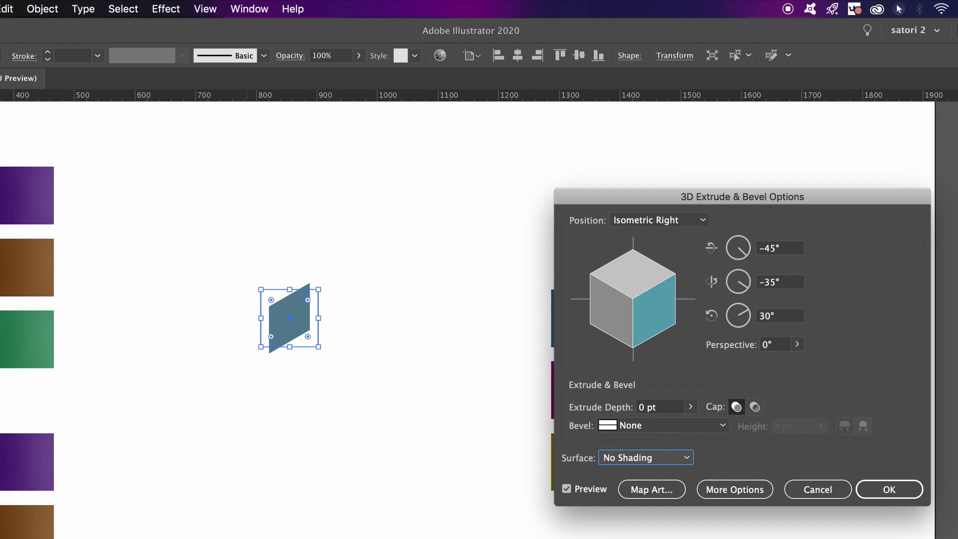
pyautogui.click(889, 490)
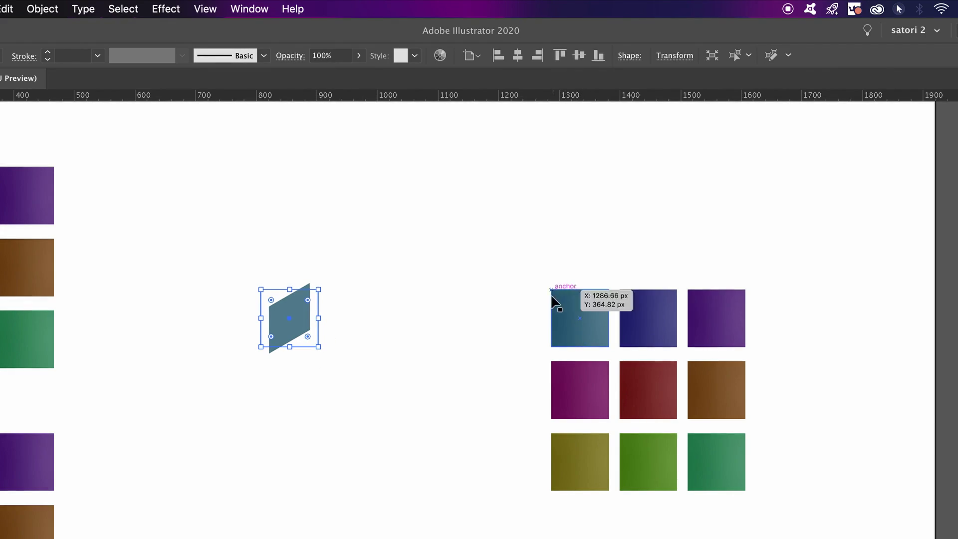
pyautogui.press('Delete')
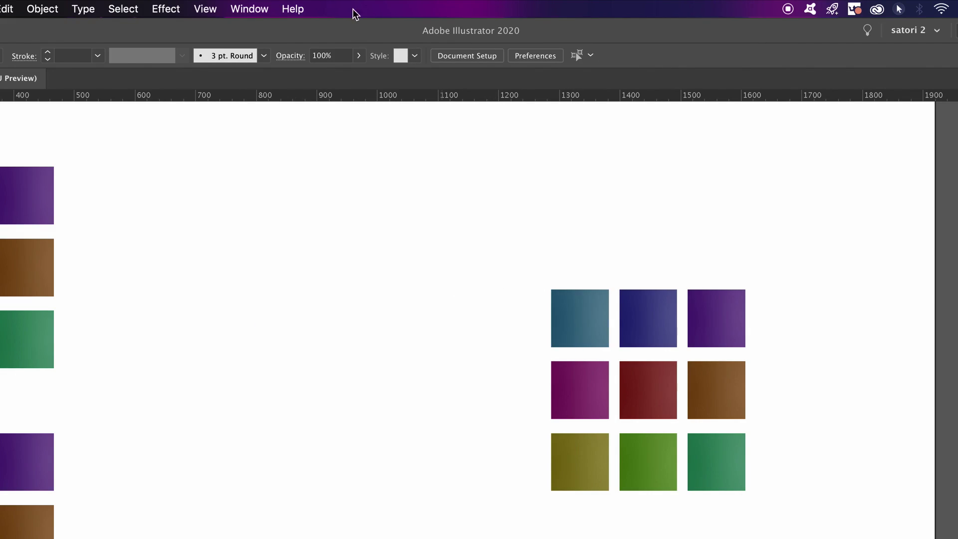
# Open Window > Extensions > Nimbling 30 SSR, dock it top-right, and move the teal square off the grid
pyautogui.click(264, 8)
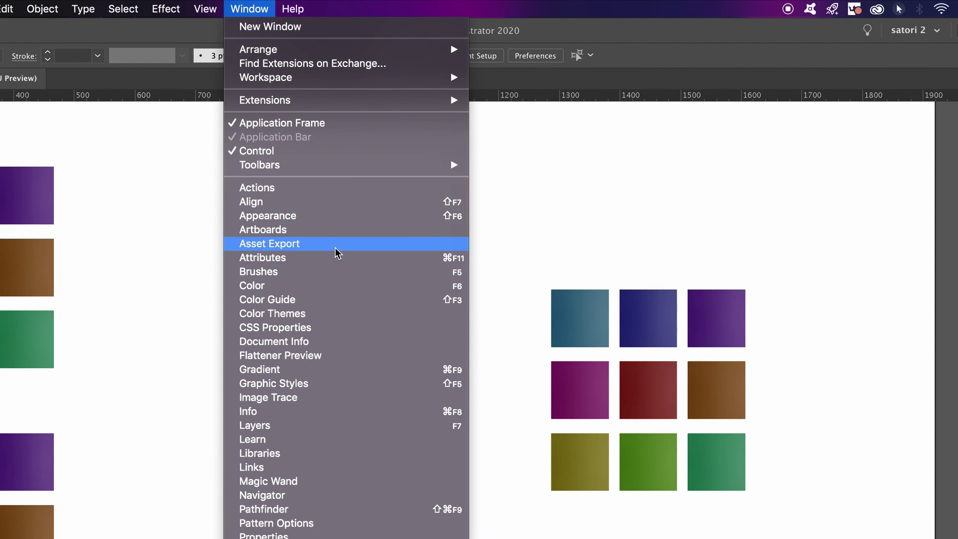
pyautogui.moveTo(339, 102)
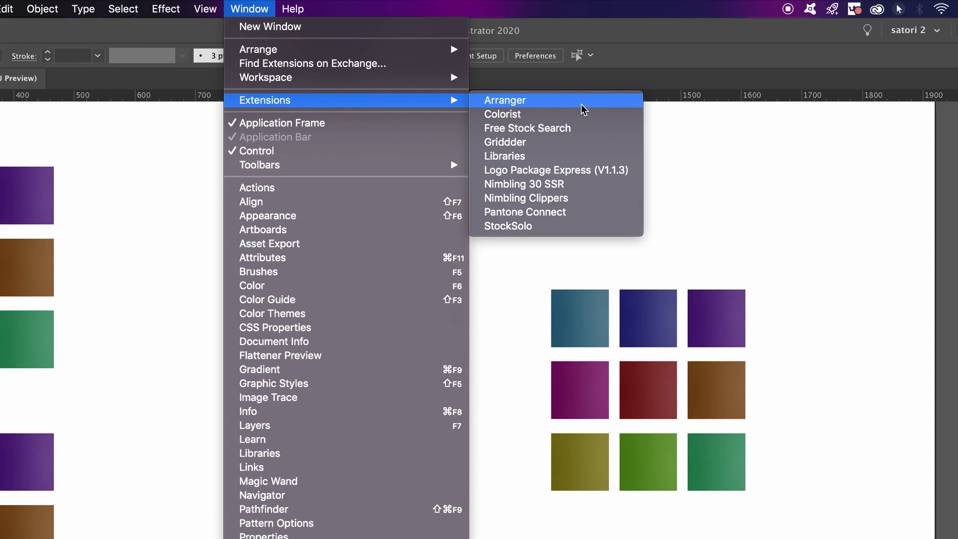
pyautogui.click(587, 185)
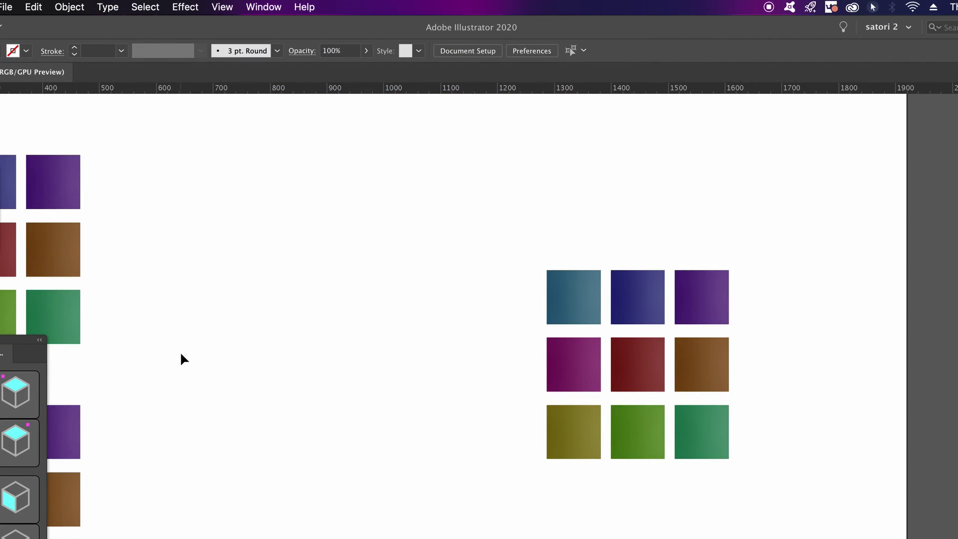
pyautogui.moveTo(28, 343); pyautogui.dragTo(920, 114)
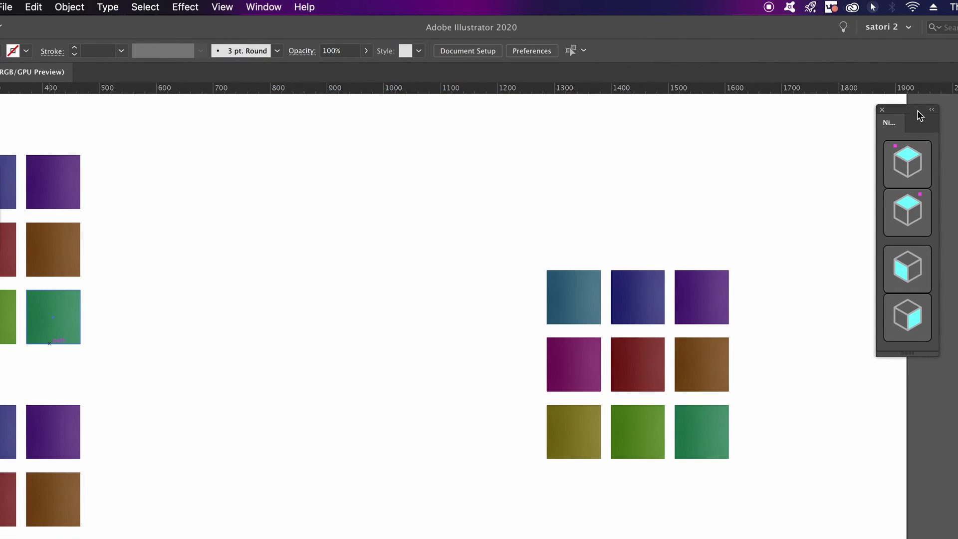
pyautogui.click(563, 311)
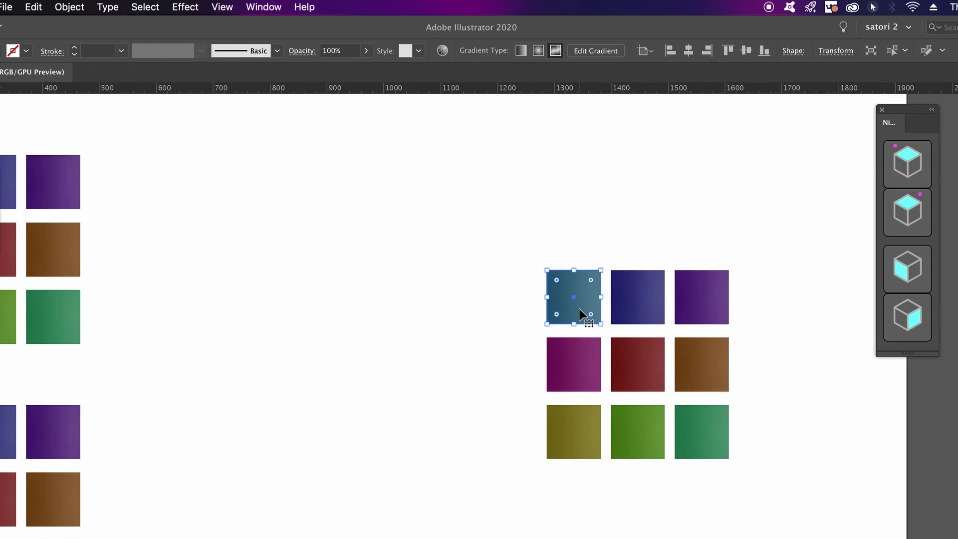
pyautogui.moveTo(582, 314); pyautogui.dragTo(310, 231)
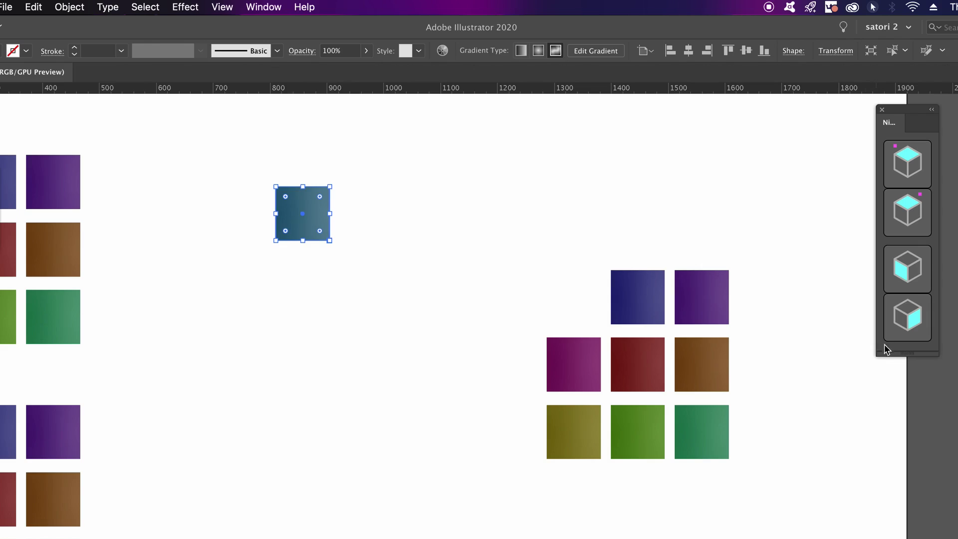
# Skew the teal and dark-blue squares into isometric faces and join them seamlessly side by side
pyautogui.click(927, 337)
pyautogui.moveTo(308, 225); pyautogui.dragTo(305, 306)
pyautogui.click(648, 304)
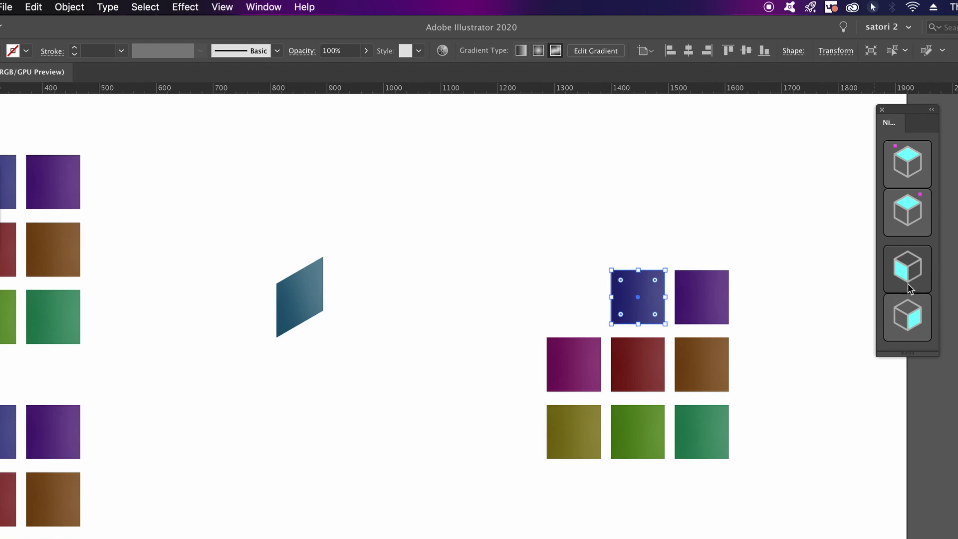
pyautogui.click(912, 320)
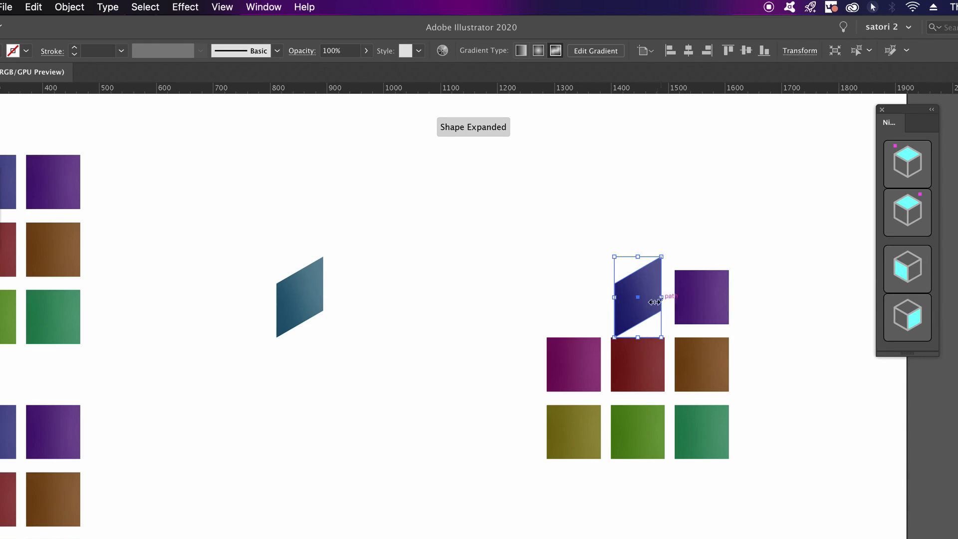
pyautogui.moveTo(624, 304); pyautogui.dragTo(338, 276)
pyautogui.click(425, 316)
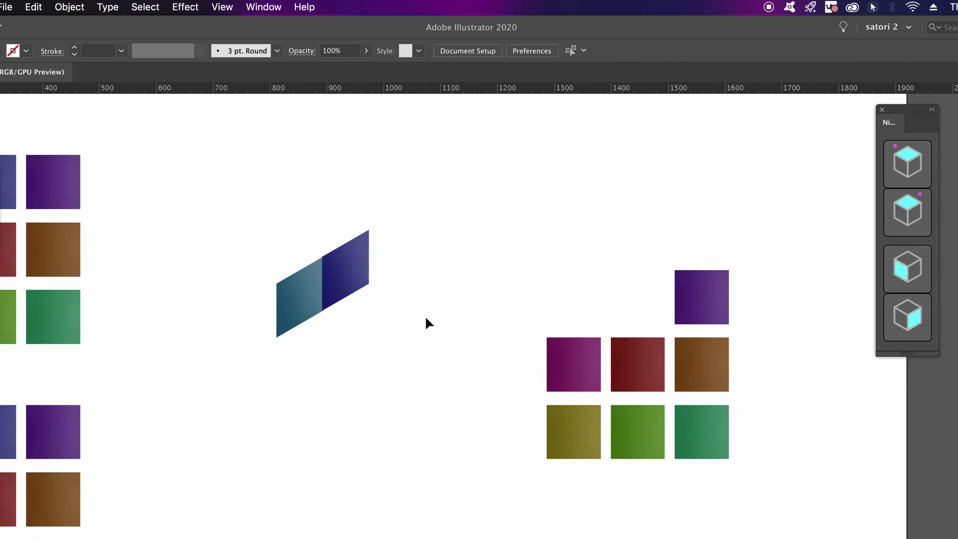
pyautogui.scroll(10, 311, 280)
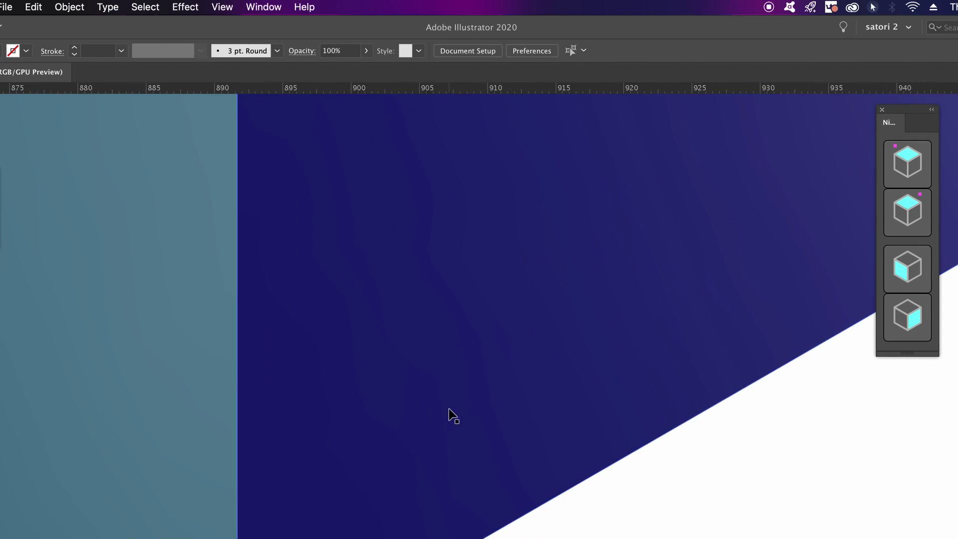
pyautogui.moveTo(457, 351); pyautogui.dragTo(463, 330)
pyautogui.click(562, 480)
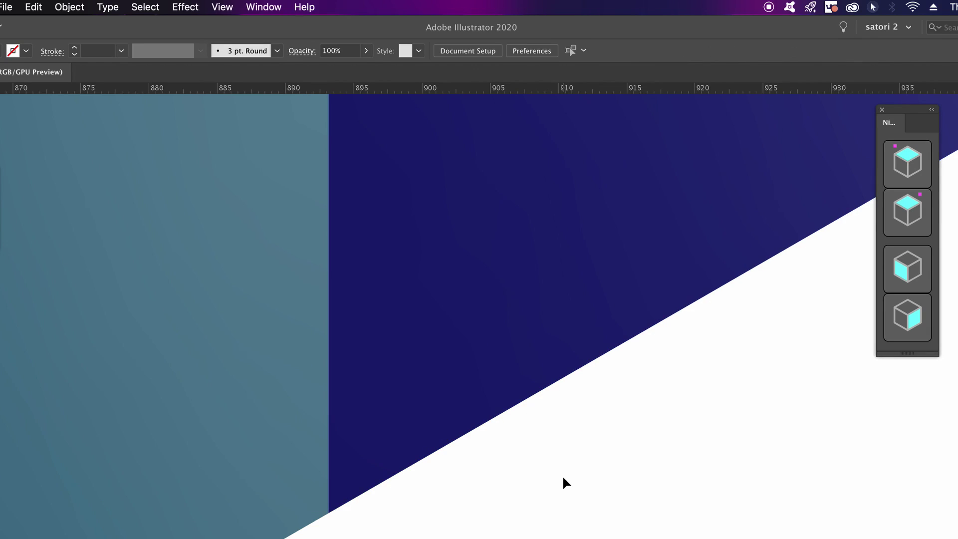
pyautogui.scroll(-2, 563, 478)
pyautogui.scroll(-6, 566, 482)
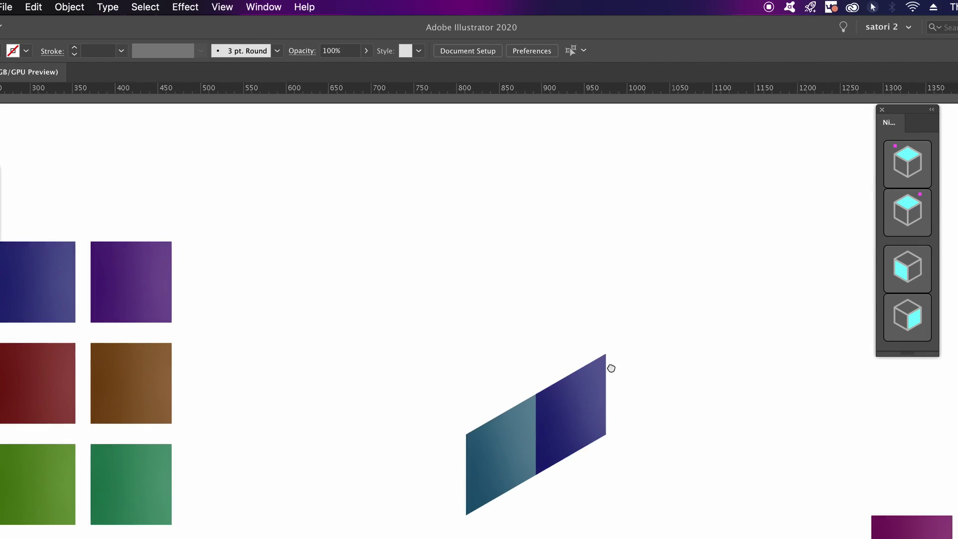
pyautogui.moveTo(610, 368); pyautogui.dragTo(450, 279)
# Skew the purple and magenta squares and attach them to complete the chevron
pyautogui.moveTo(855, 350); pyautogui.dragTo(585, 272)
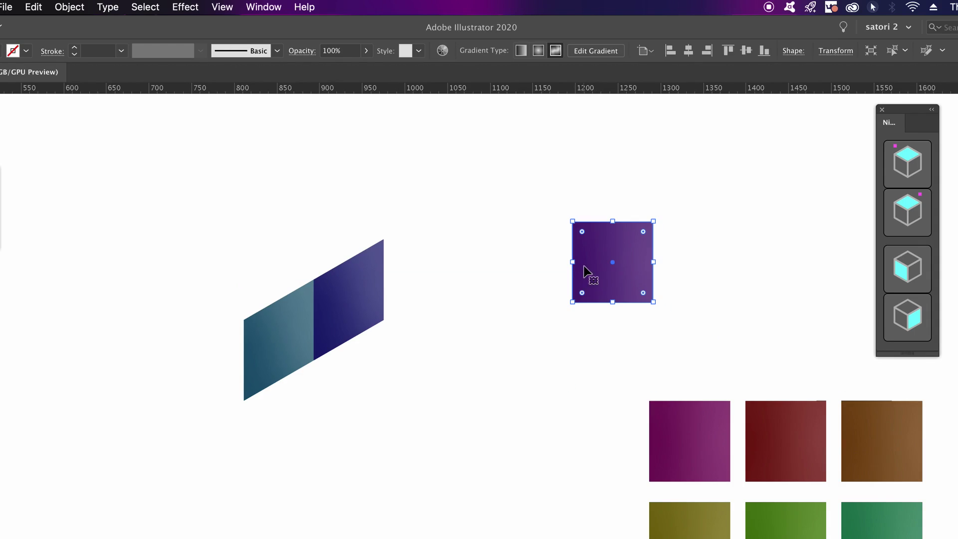
pyautogui.click(916, 270)
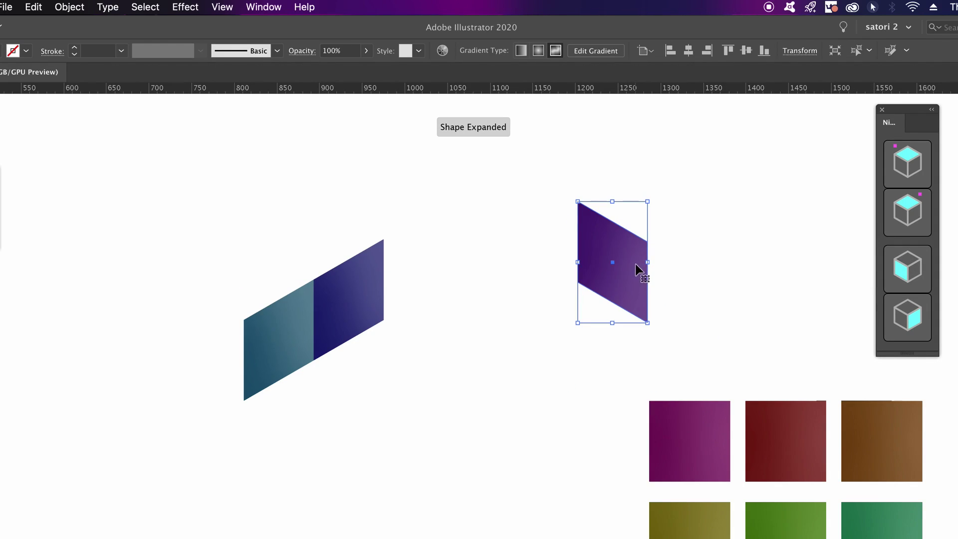
pyautogui.moveTo(634, 264); pyautogui.dragTo(439, 302)
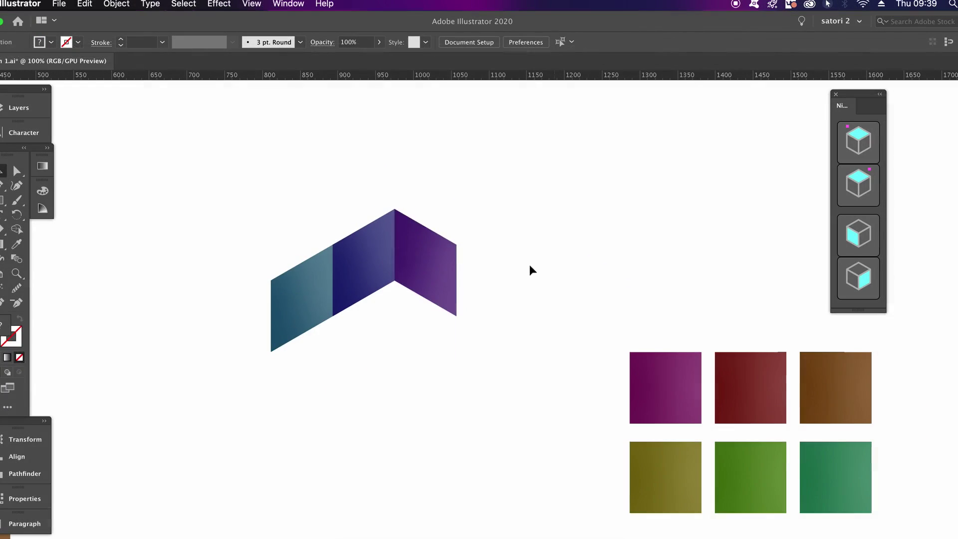
pyautogui.click(672, 378)
pyautogui.moveTo(675, 383); pyautogui.dragTo(633, 261)
pyautogui.click(858, 234)
pyautogui.moveTo(632, 282); pyautogui.dragTo(486, 307)
pyautogui.click(444, 253)
# Skew the dark-red and brown squares and attach them below the magenta face
pyautogui.click(772, 259)
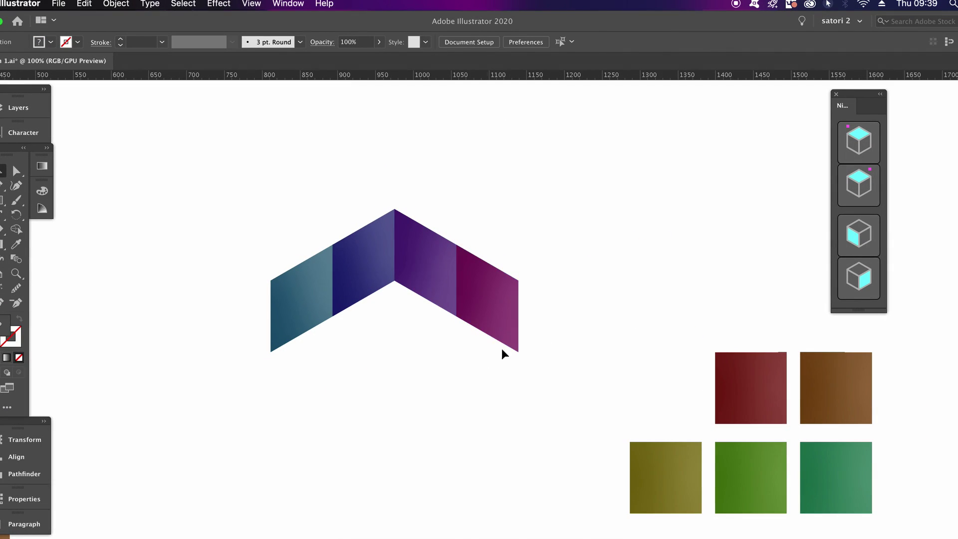
pyautogui.click(751, 388)
pyautogui.click(866, 241)
pyautogui.moveTo(749, 384); pyautogui.dragTo(482, 362)
pyautogui.click(499, 414)
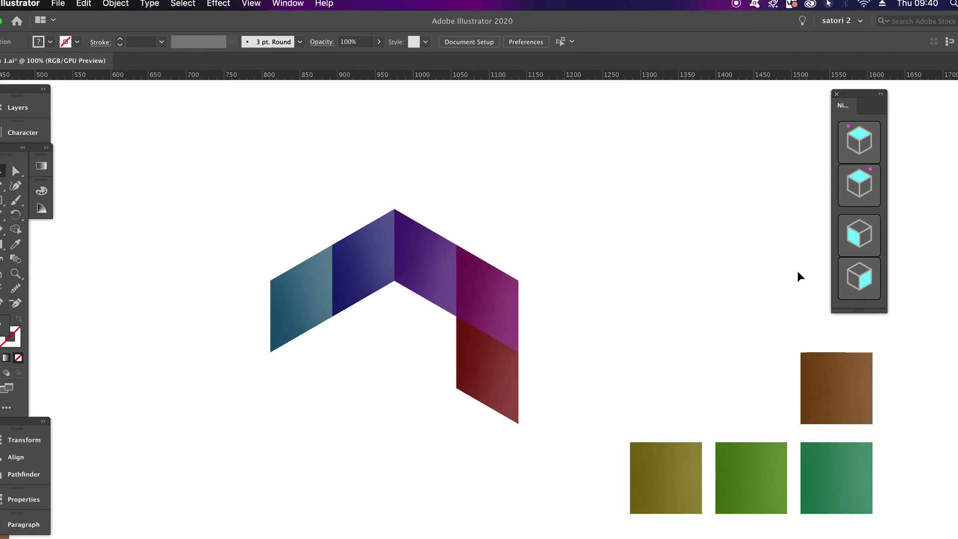
pyautogui.click(842, 367)
pyautogui.moveTo(812, 395); pyautogui.dragTo(489, 412)
# Skew the olive and green squares and snap them into the lower left to close the ring
pyautogui.scroll(10, 474, 419)
pyautogui.scroll(-8, 885, 379)
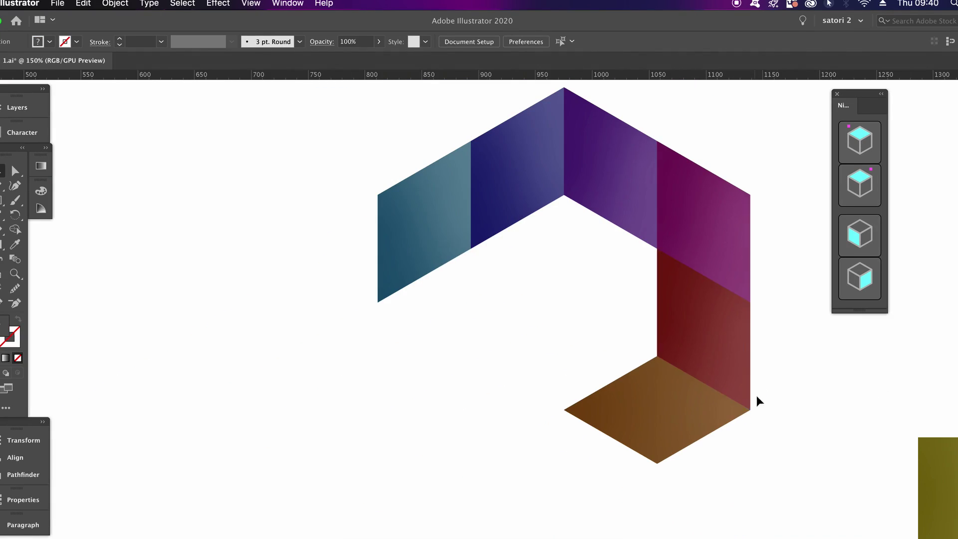
pyautogui.hotkey('ctrl', '-')
pyautogui.click(789, 420)
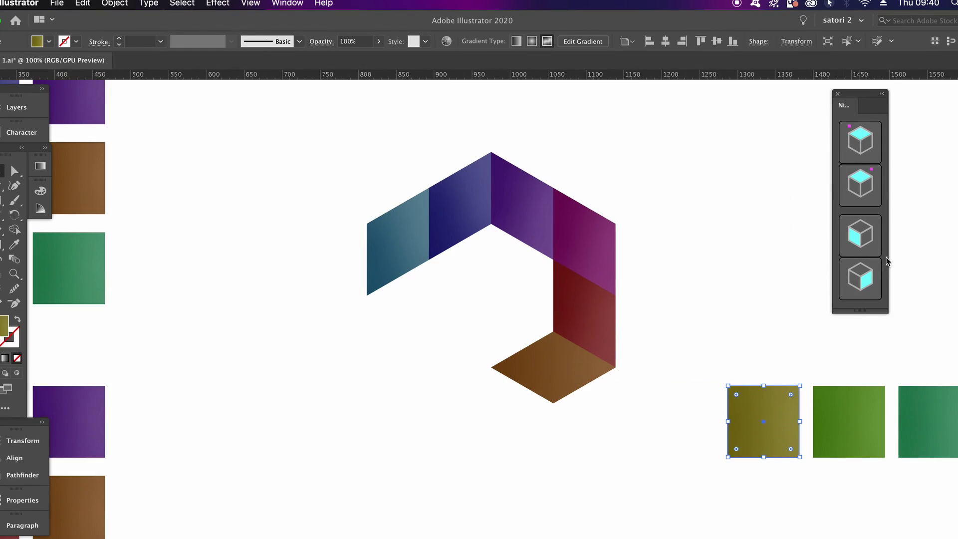
pyautogui.click(861, 185)
pyautogui.moveTo(789, 419); pyautogui.dragTo(525, 398)
pyautogui.click(849, 421)
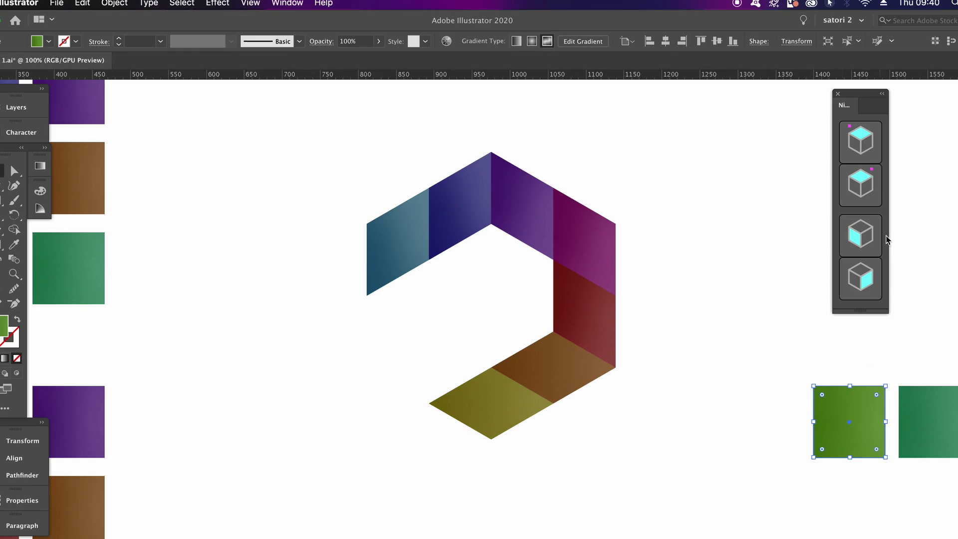
pyautogui.click(861, 185)
pyautogui.moveTo(866, 430); pyautogui.dragTo(448, 378)
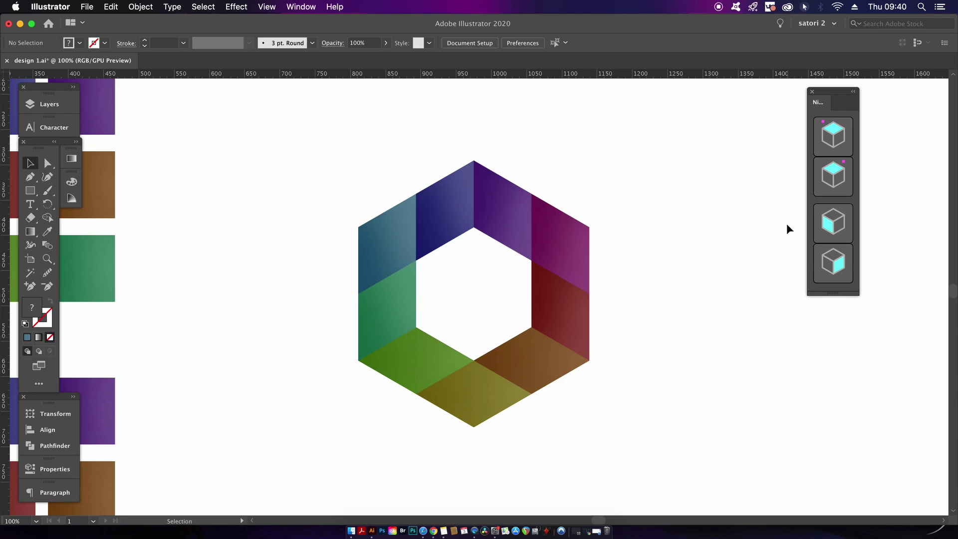
# With the Gradient tool, drag the navy facet's end stop slightly lower, then deselect
pyautogui.click(449, 219)
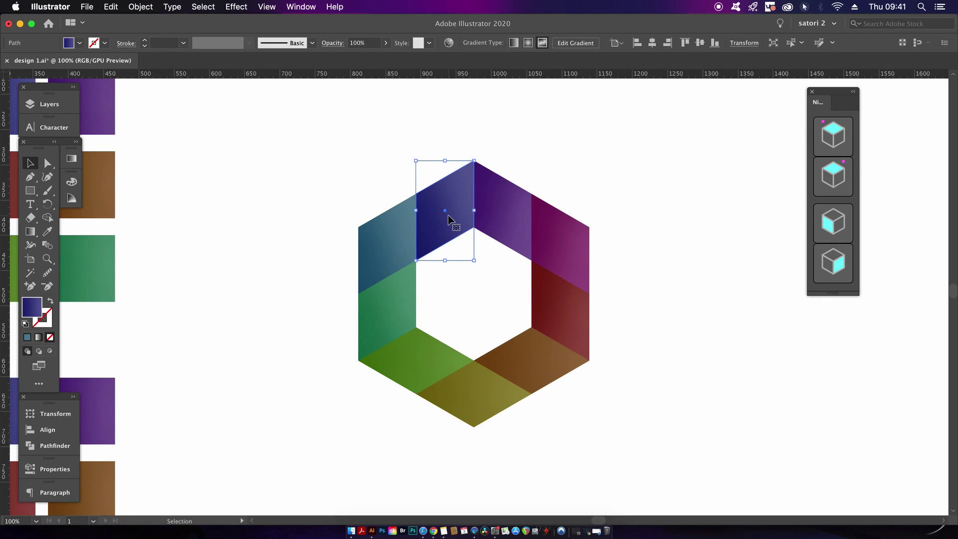
pyautogui.press('g')
pyautogui.click(467, 213)
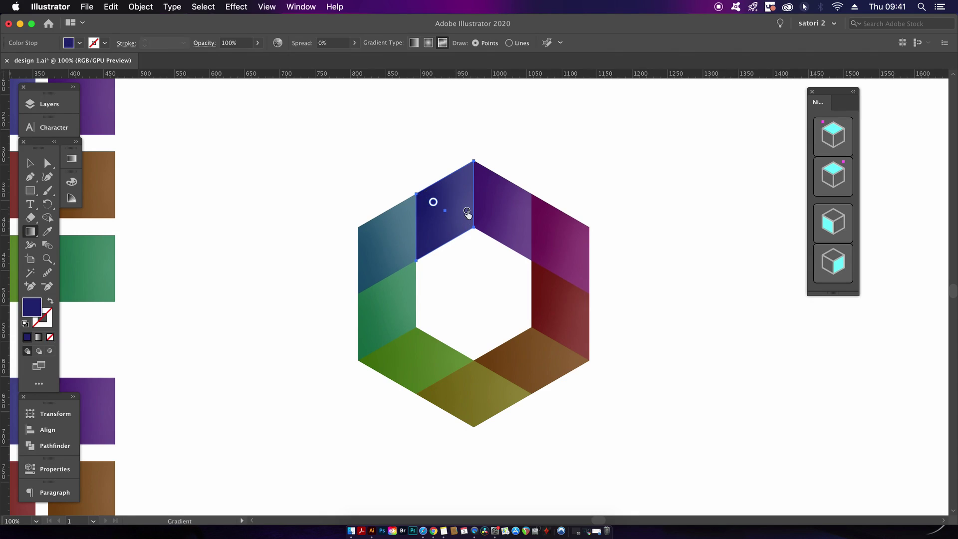
pyautogui.moveTo(466, 212); pyautogui.dragTo(469, 223)
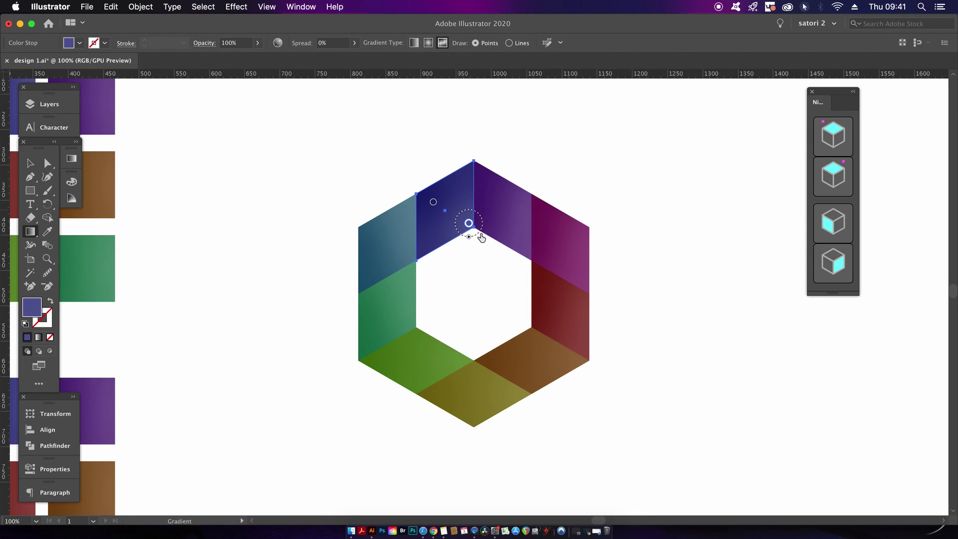
pyautogui.press('v')
pyautogui.click(378, 133)
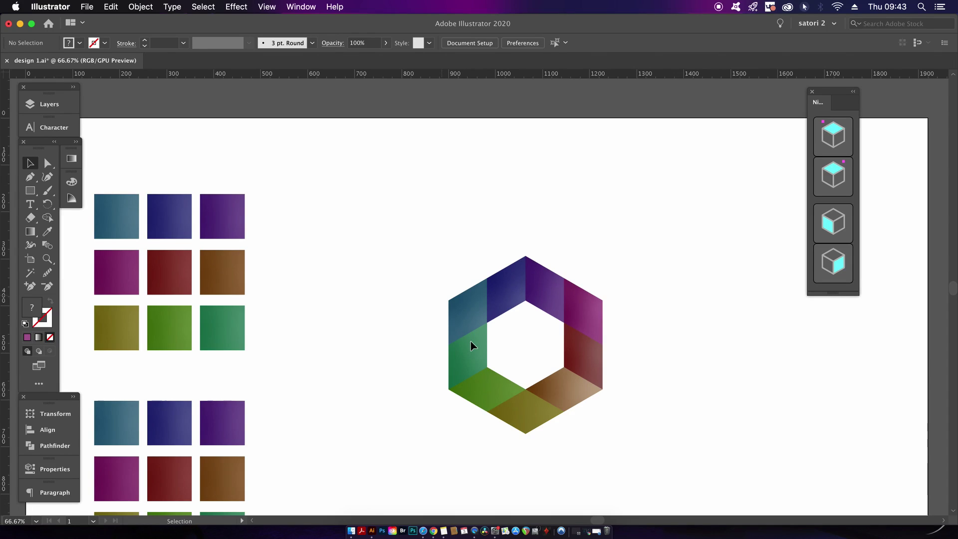
# Move the blue gradient square above-left of the ring and make it an isometric top face
pyautogui.moveTo(118, 223); pyautogui.dragTo(443, 262)
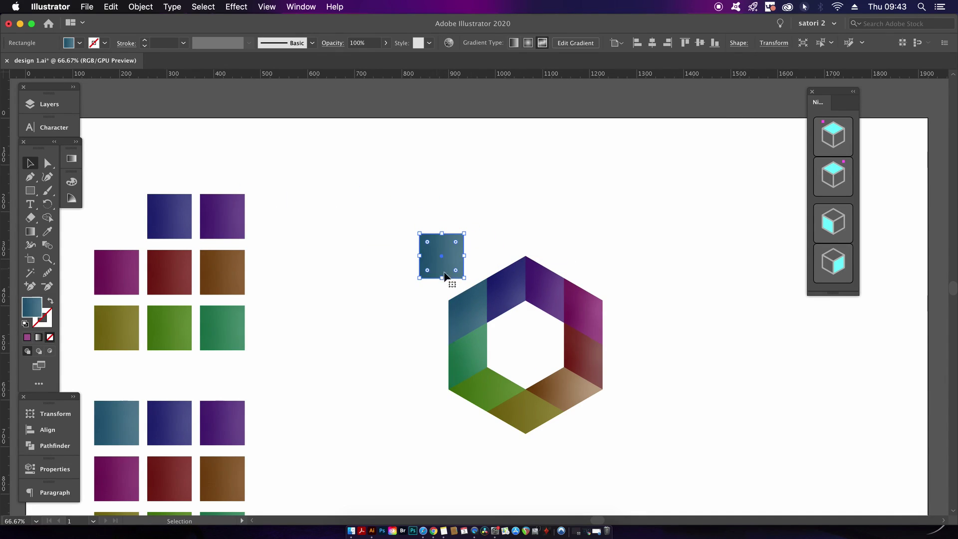
pyautogui.click(838, 138)
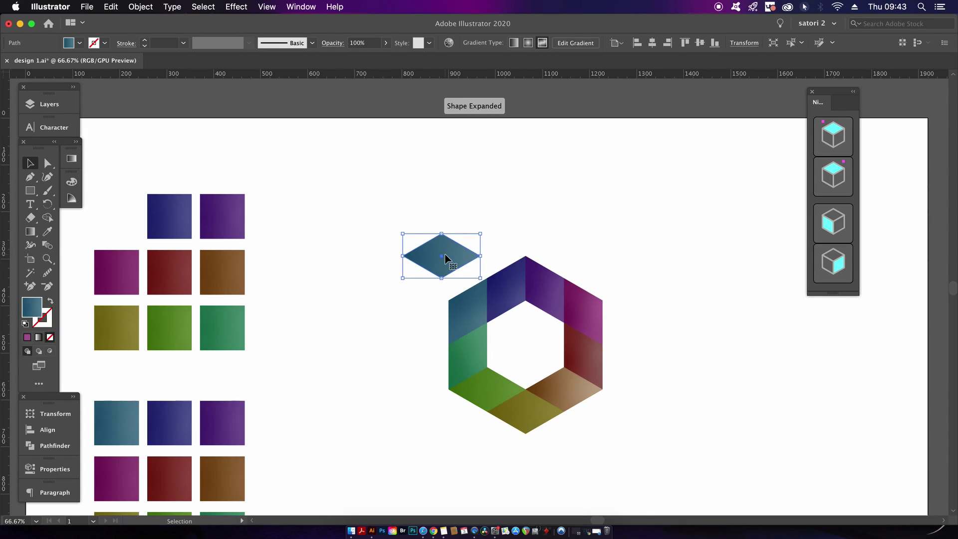
pyautogui.press('g')
pyautogui.press('super+equal')
pyautogui.press('super+equal')
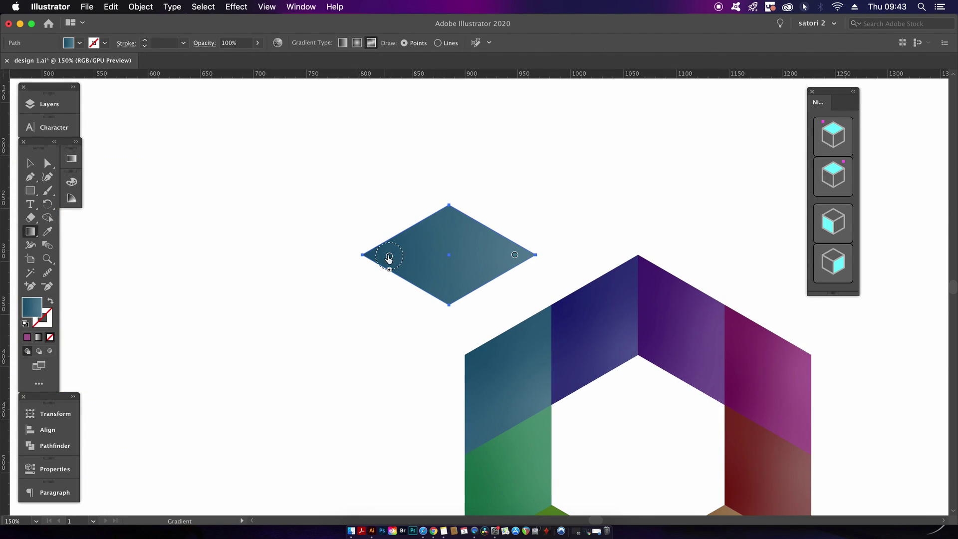
# Lighten the diamond's gradient: left stop brightness 70.2, saturation about 60; right stop brightness 81.18
pyautogui.doubleClick(389, 258)
pyautogui.click(344, 336)
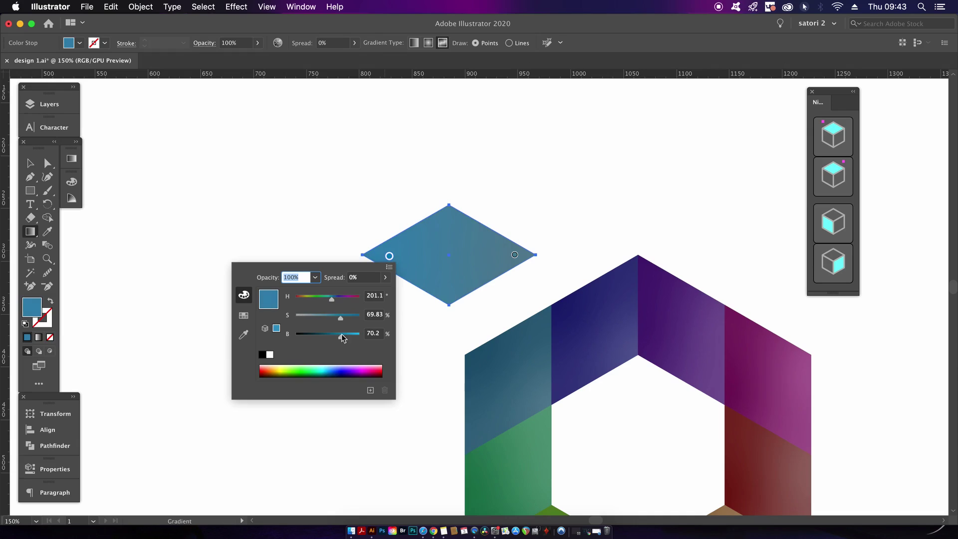
pyautogui.moveTo(341, 319); pyautogui.dragTo(333, 319)
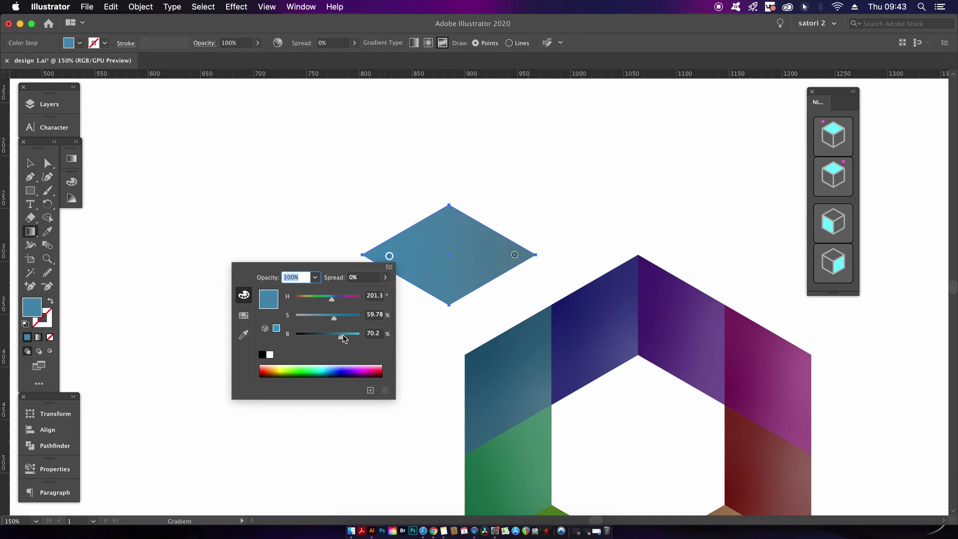
pyautogui.click(515, 256)
pyautogui.doubleClick(515, 256)
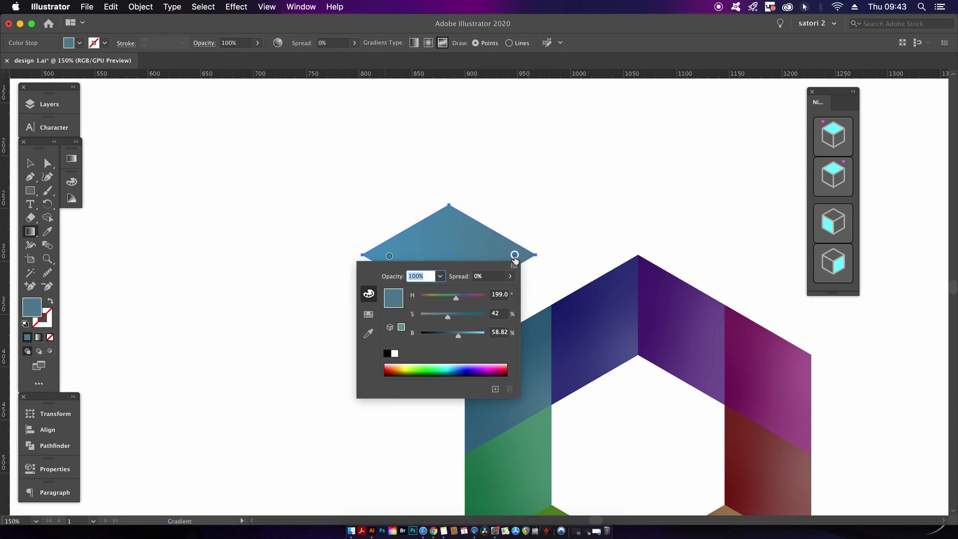
pyautogui.moveTo(460, 336); pyautogui.dragTo(471, 333)
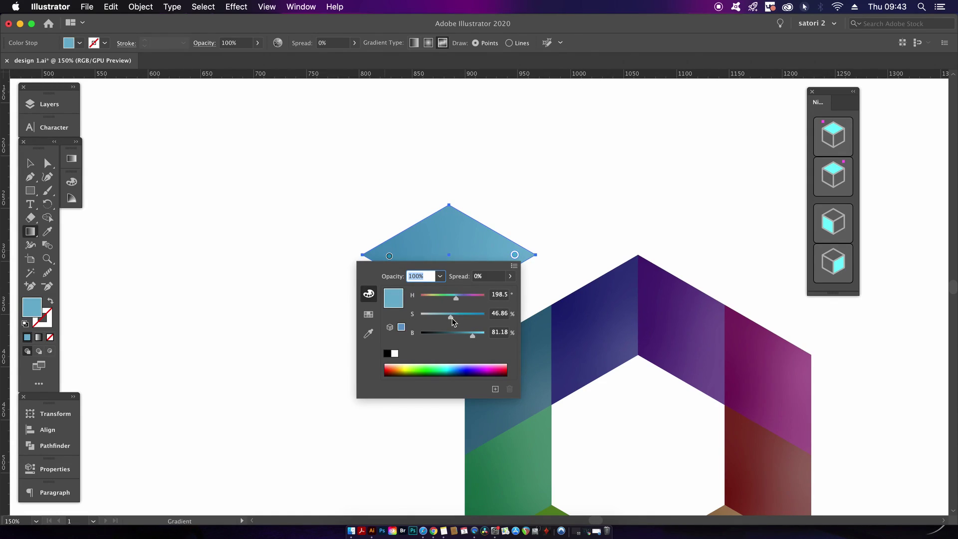
pyautogui.click(322, 171)
# Place the lightened diamond down against the top of the ring
pyautogui.press('v')
pyautogui.click(344, 192)
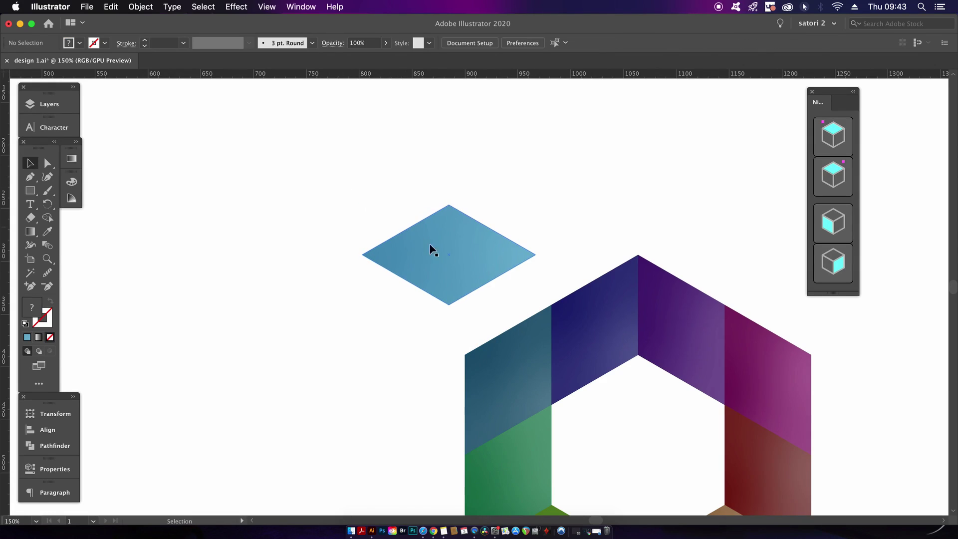
pyautogui.moveTo(451, 264); pyautogui.dragTo(467, 307)
pyautogui.click(363, 244)
pyautogui.scroll(-2, 363, 244)
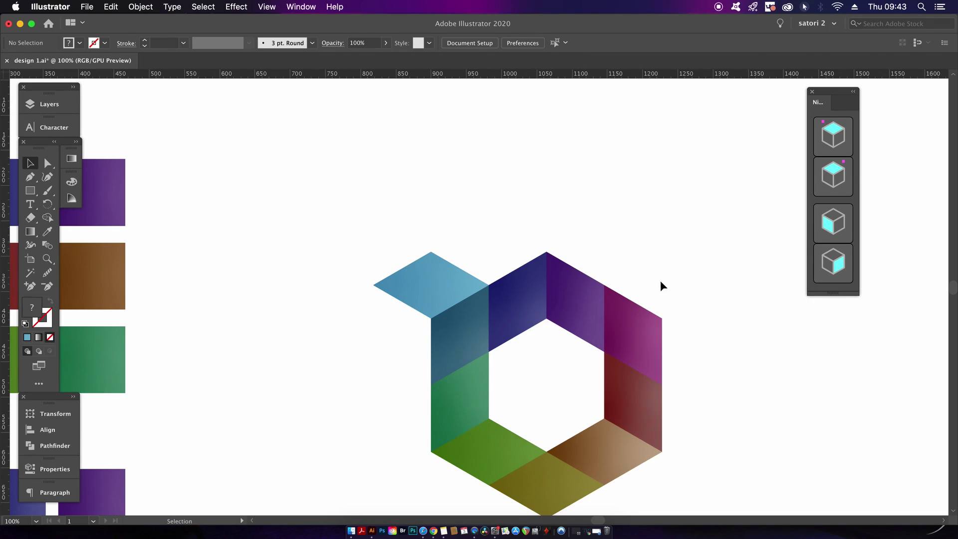
pyautogui.scroll(-3, 698, 387)
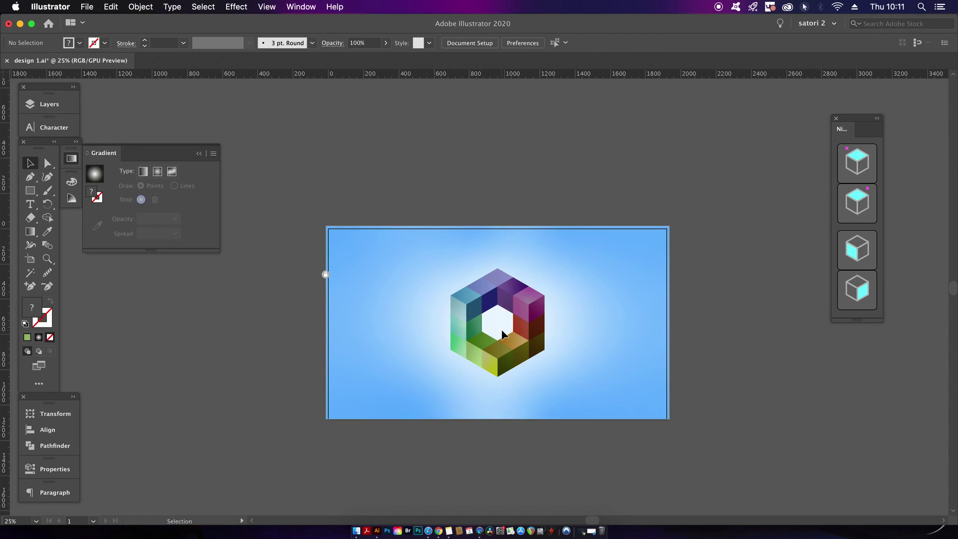
# Inspect the background's freeform gradient points, then marquee-select the whole cube ring
pyautogui.scroll(1, 502, 334)
pyautogui.click(267, 257)
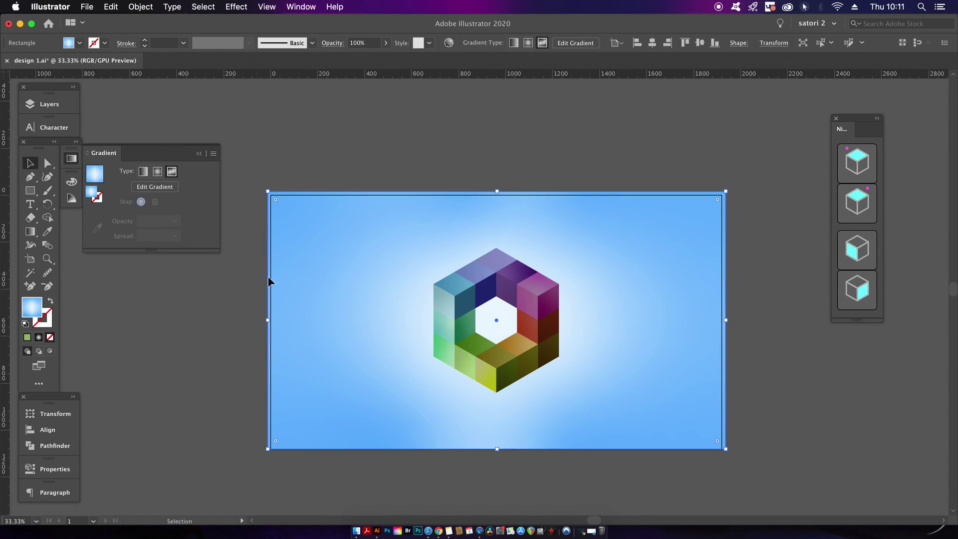
pyautogui.press('g')
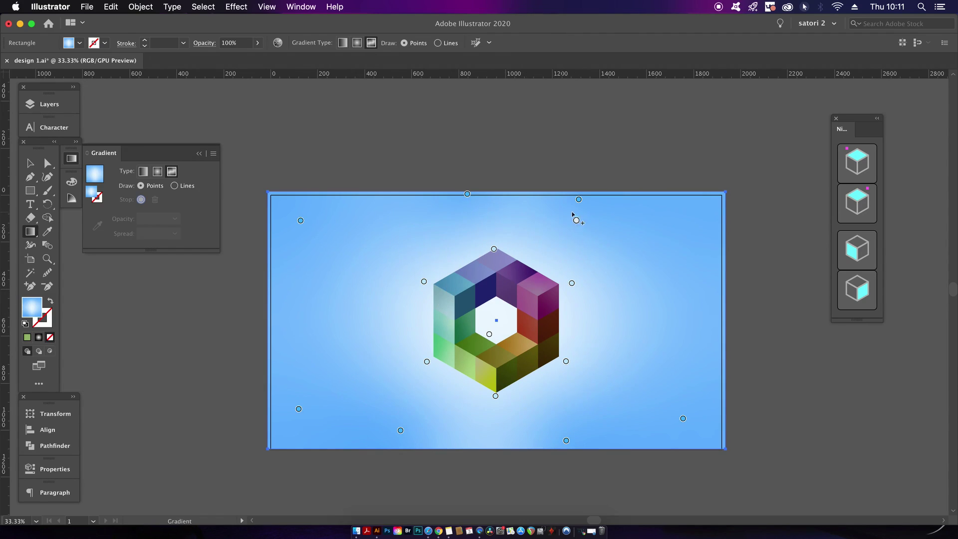
pyautogui.press('v')
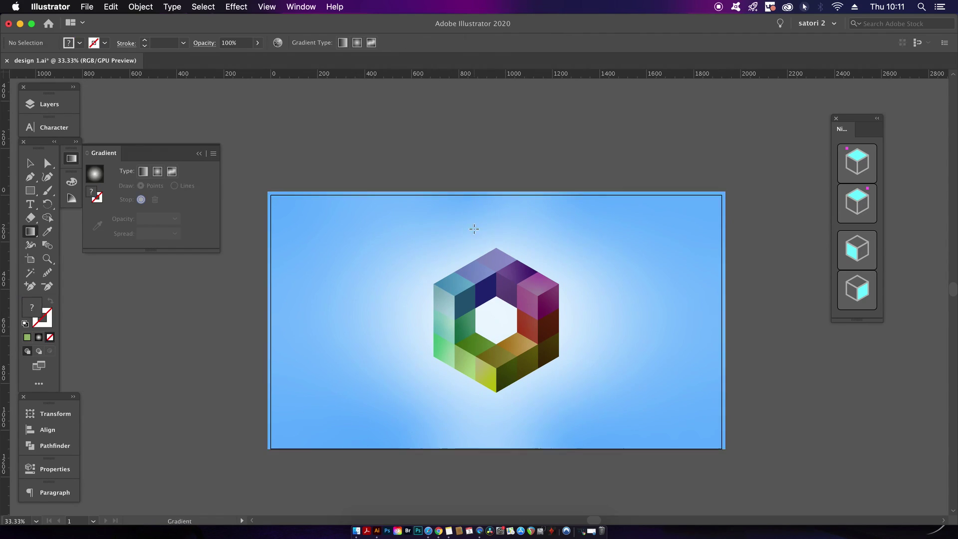
pyautogui.press('super+shift+a')
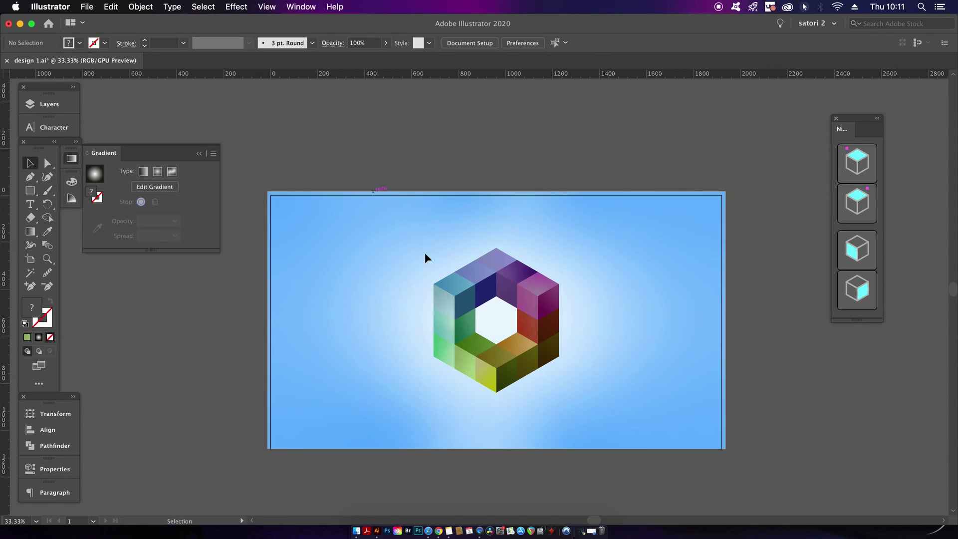
pyautogui.moveTo(424, 253); pyautogui.dragTo(597, 432)
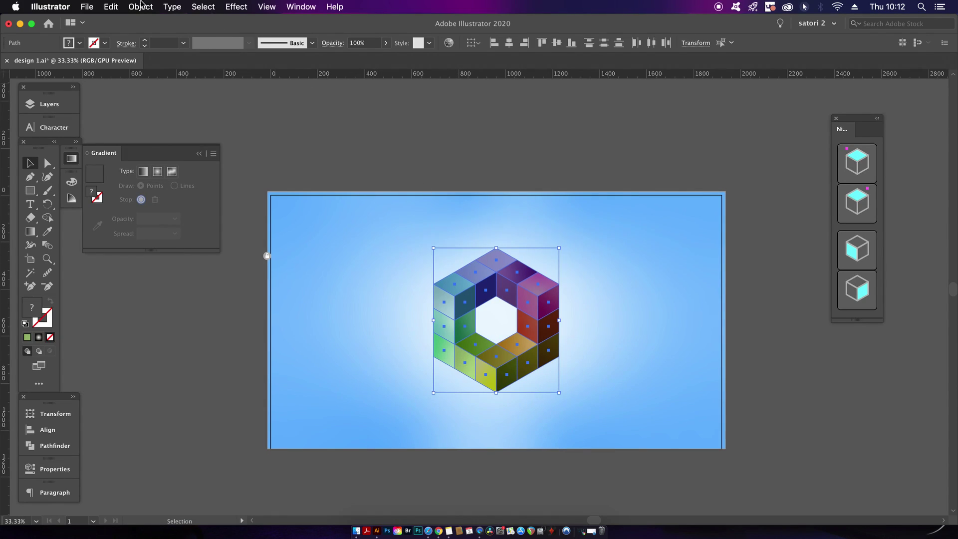
# Open Edit Colors > Recolor Artwork and switch it to Global Adjust mode
pyautogui.click(112, 7)
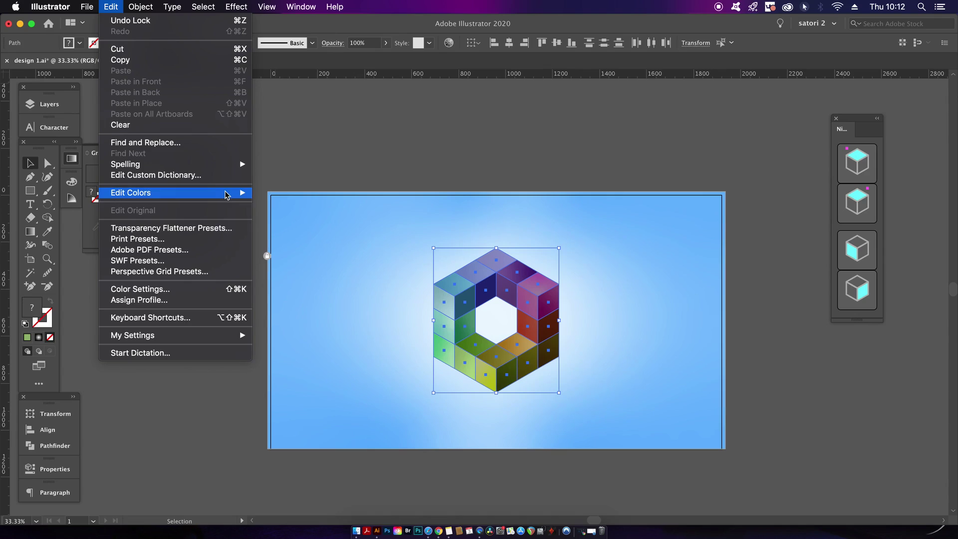
pyautogui.moveTo(225, 194)
pyautogui.click(296, 194)
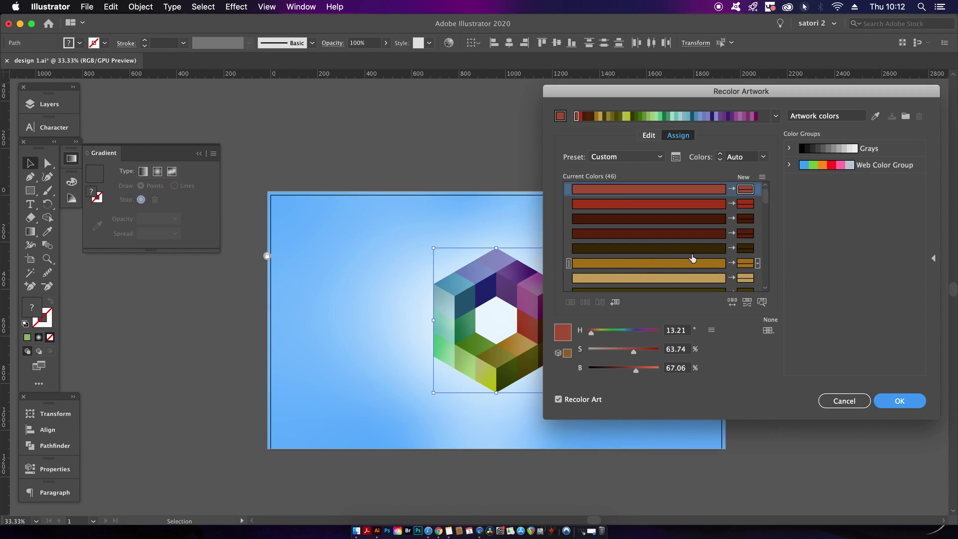
pyautogui.moveTo(741, 91); pyautogui.dragTo(812, 95)
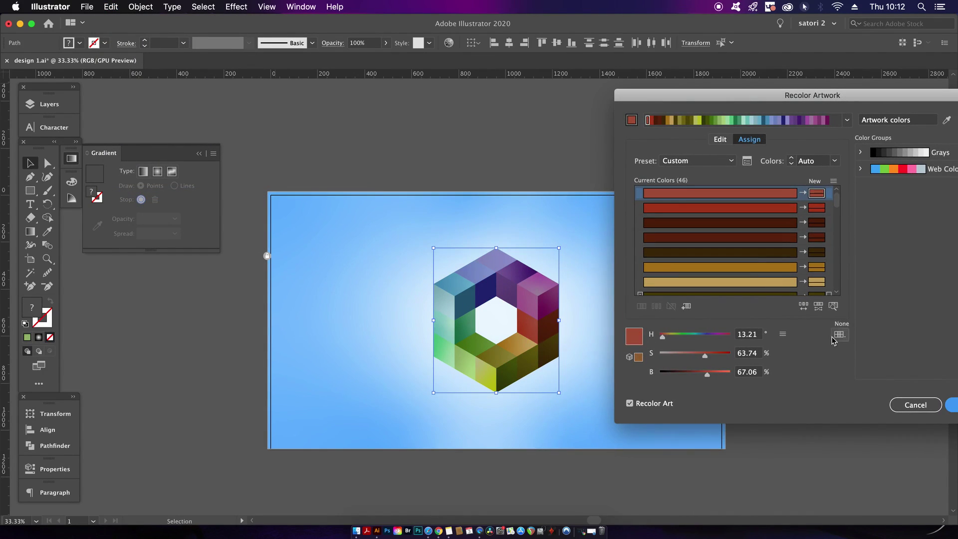
pyautogui.click(783, 334)
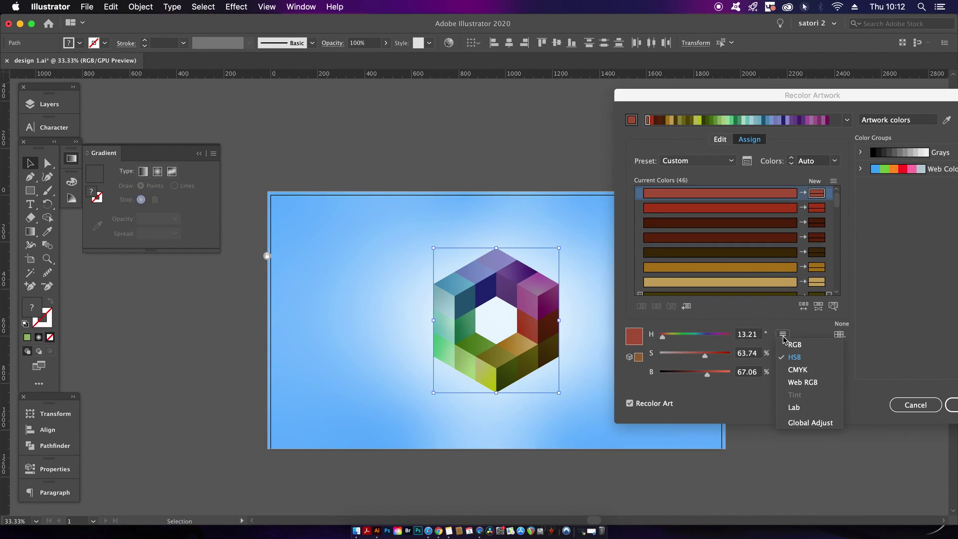
pyautogui.click(809, 424)
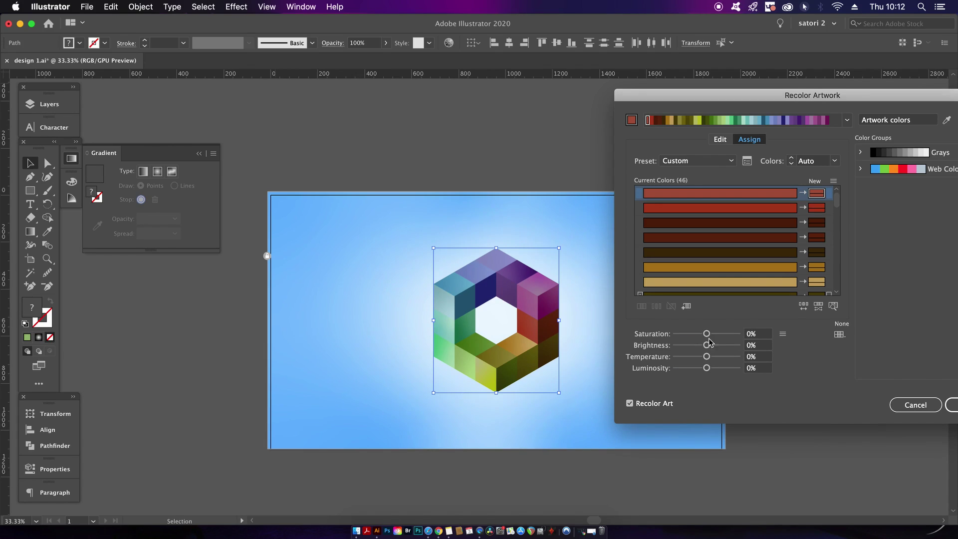
# Adjust the ring's colors: Brightness 5%, Luminosity 6%, Temperature −46%
pyautogui.moveTo(709, 346); pyautogui.dragTo(709, 334)
pyautogui.moveTo(713, 369); pyautogui.dragTo(711, 370)
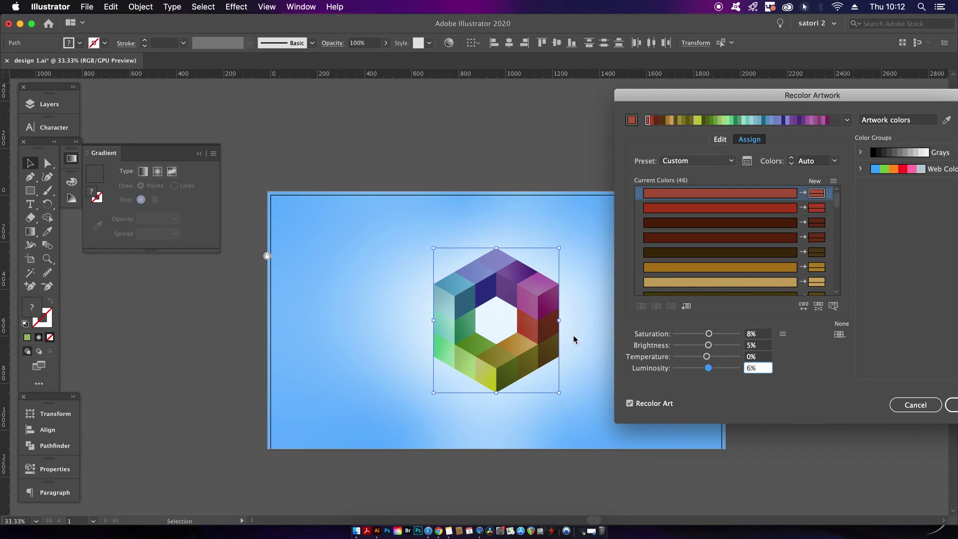
pyautogui.moveTo(707, 358); pyautogui.dragTo(750, 365)
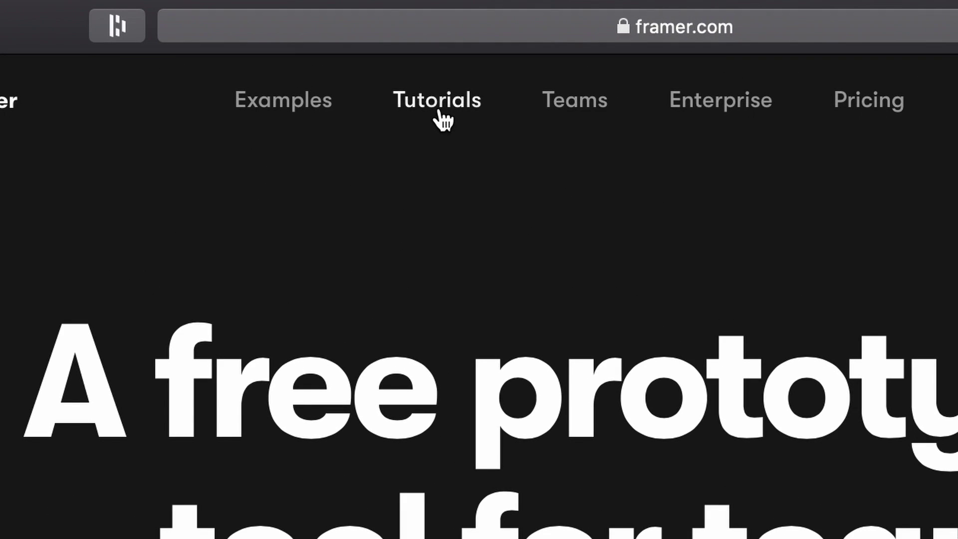
# Go to the Tutorials page on framer.com
pyautogui.click(439, 112)
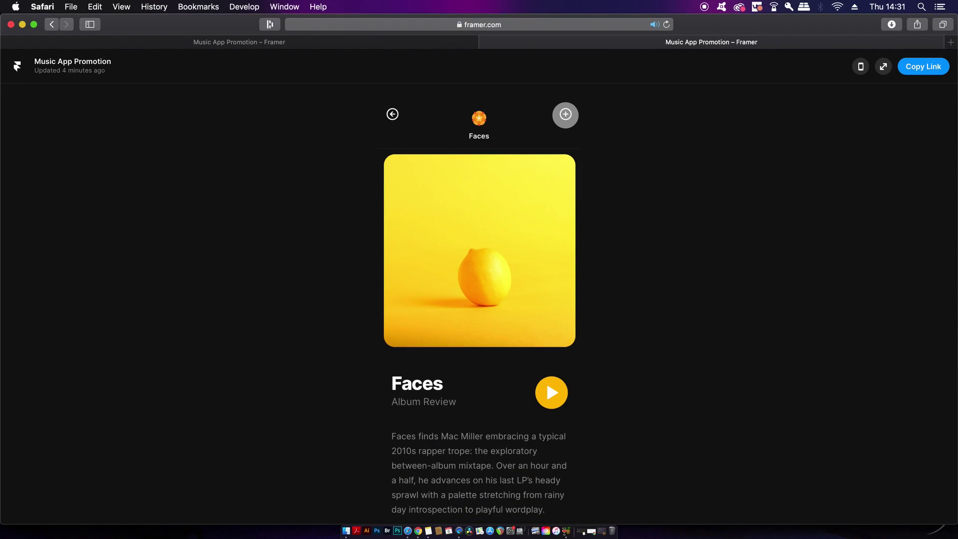
# Add the Faces album to the library, then start signing up for a free Framer account
pyautogui.click(565, 115)
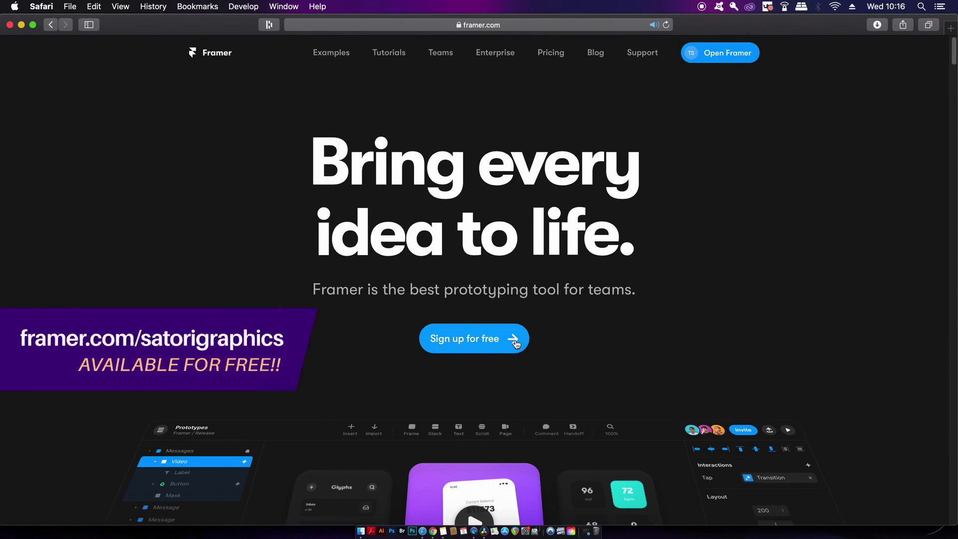
pyautogui.click(488, 343)
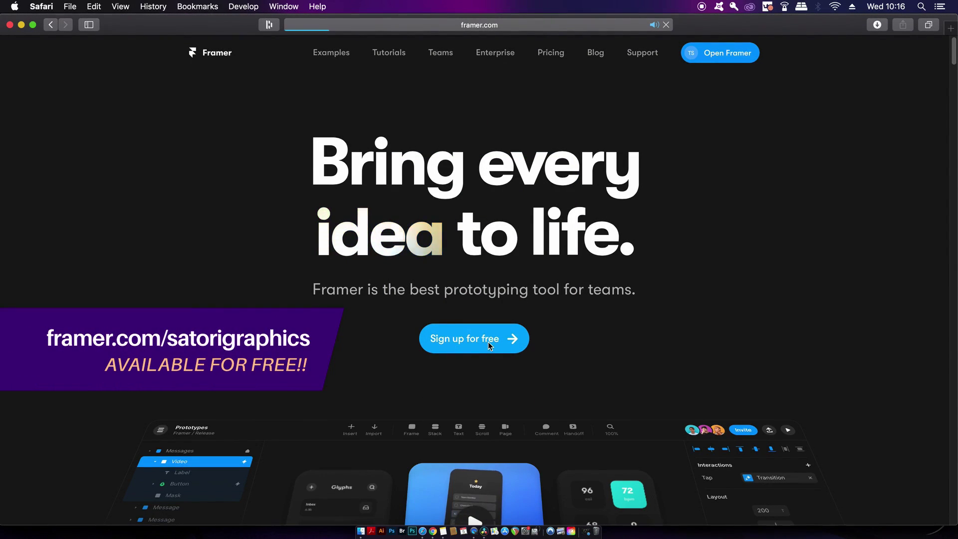